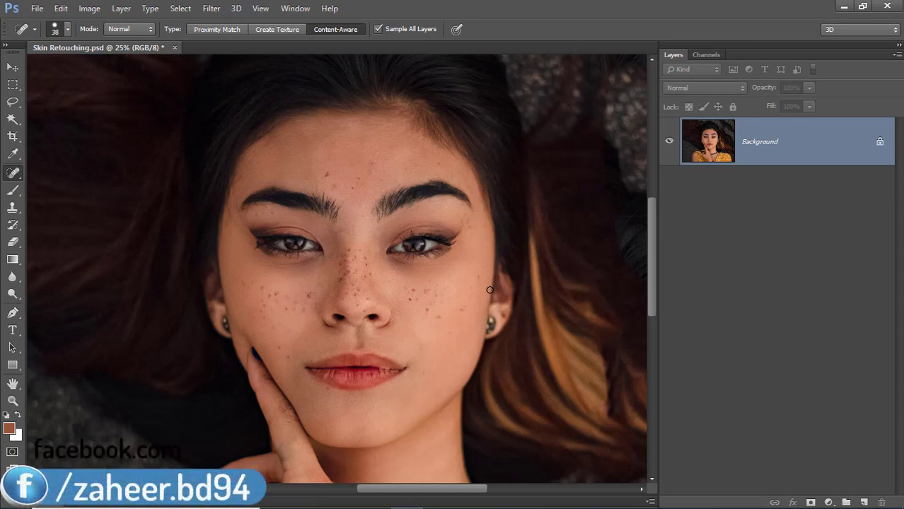
Duplicate the Background into Layer 1 and select the Spot Healing Brush Tool.
{"action": "left_click", "coordinate": [789, 136]}
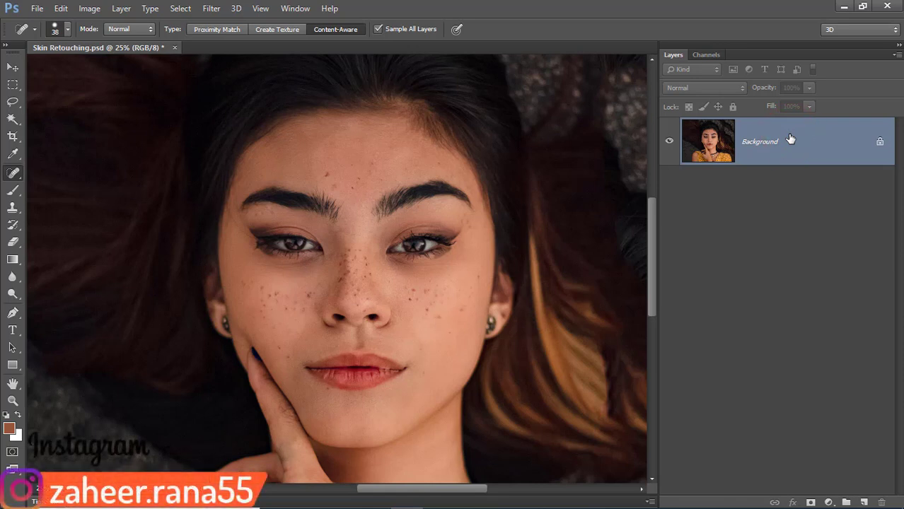
{"action": "key", "text": "ctrl+j"}
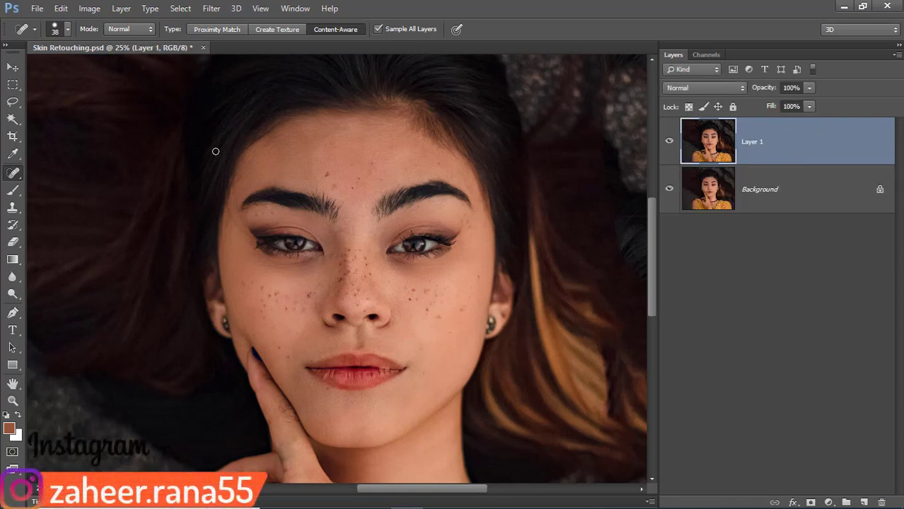
{"action": "left_click", "coordinate": [13, 172]}
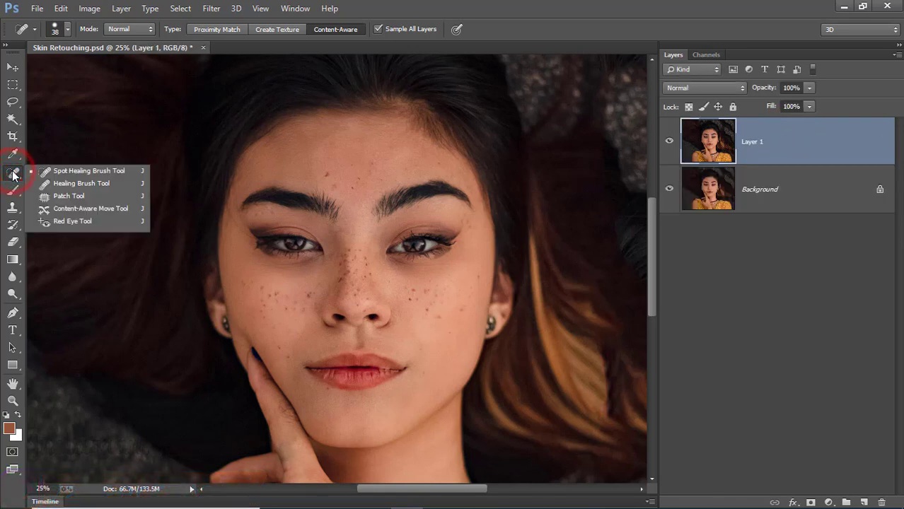
{"action": "left_click", "coordinate": [85, 174]}
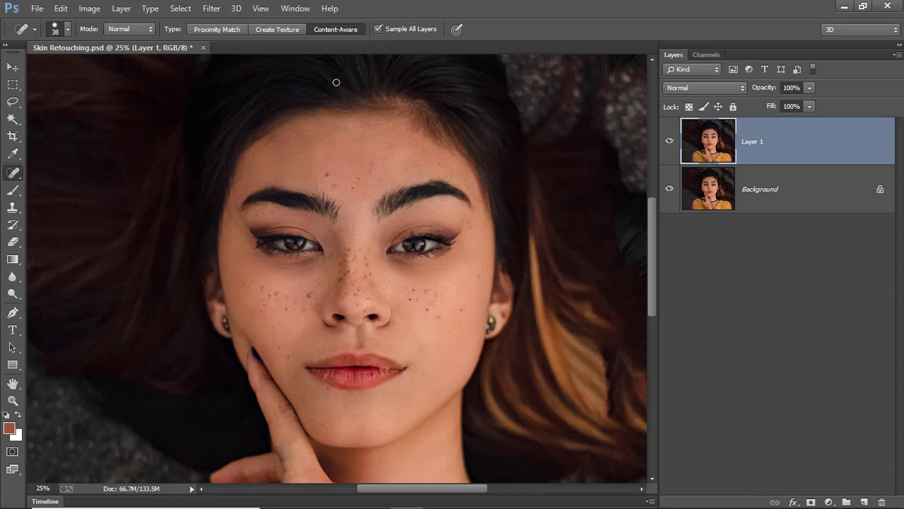
{"action": "key", "text": "ctrl+z"}
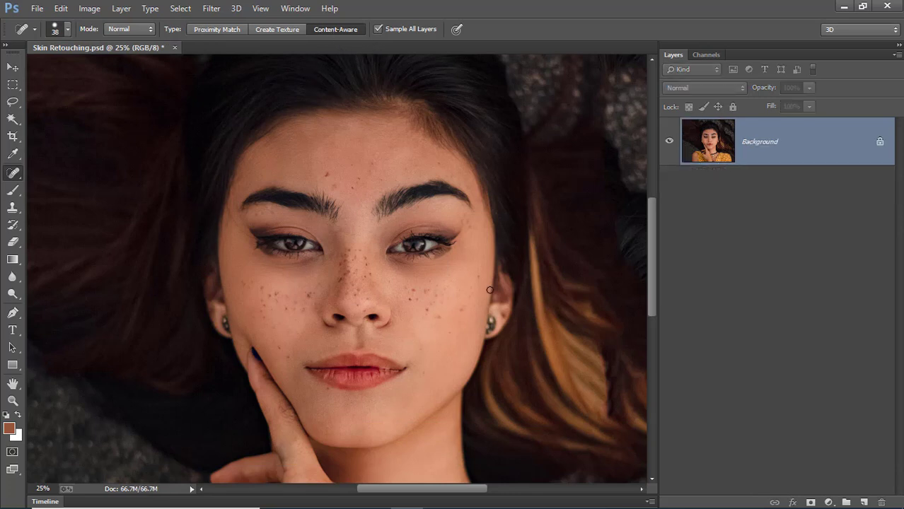
{"action": "left_click", "coordinate": [788, 136]}
{"action": "key", "text": "ctrl+j"}
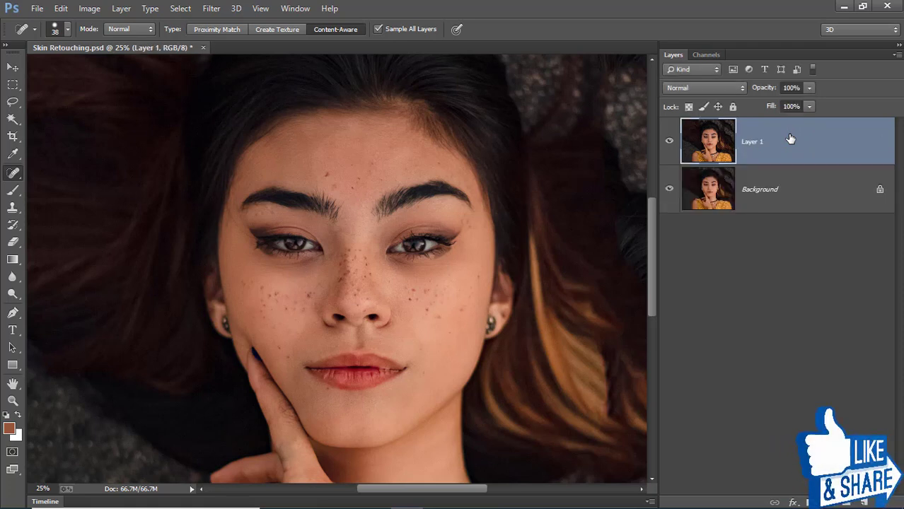
{"action": "right_click", "coordinate": [13, 173]}
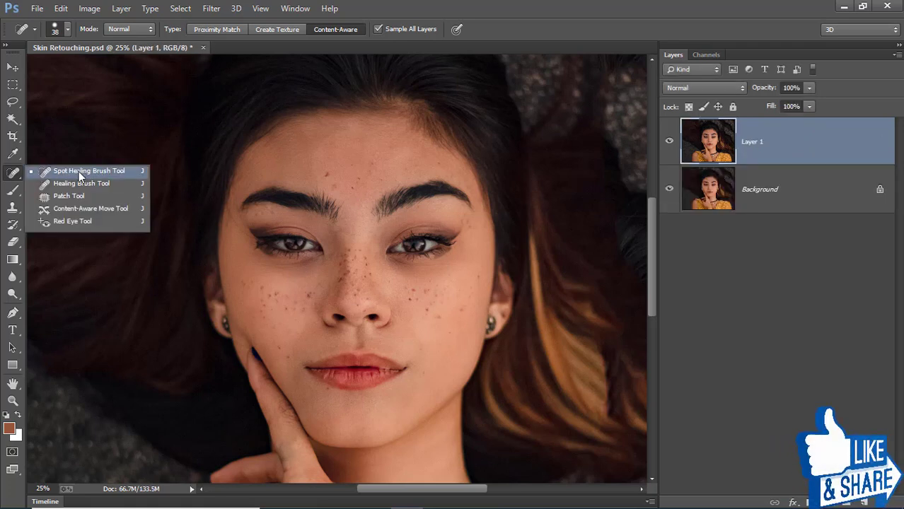
{"action": "left_click", "coordinate": [79, 171]}
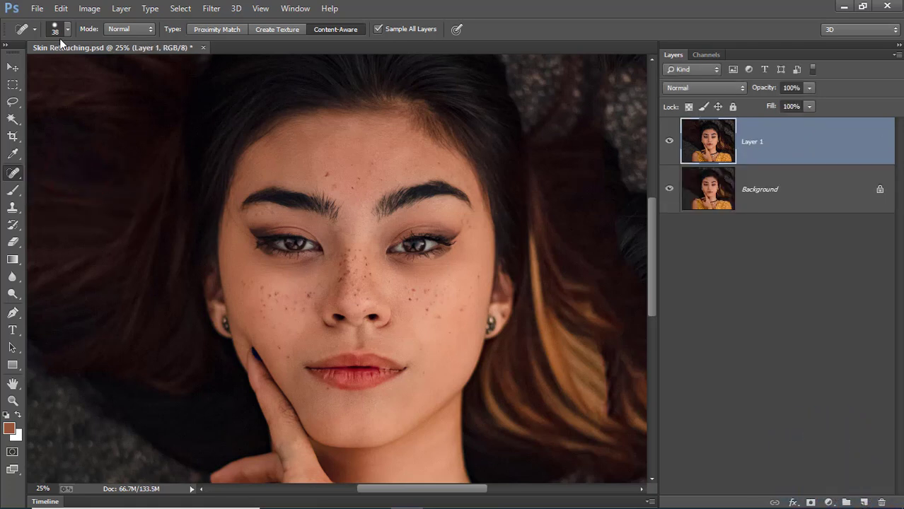
Set the Spot Healing Brush to Content-Aware, 80% hardness, 25% spacing, then zoom onto the eyes and forehead.
{"action": "left_click", "coordinate": [336, 30]}
{"action": "left_click", "coordinate": [67, 29]}
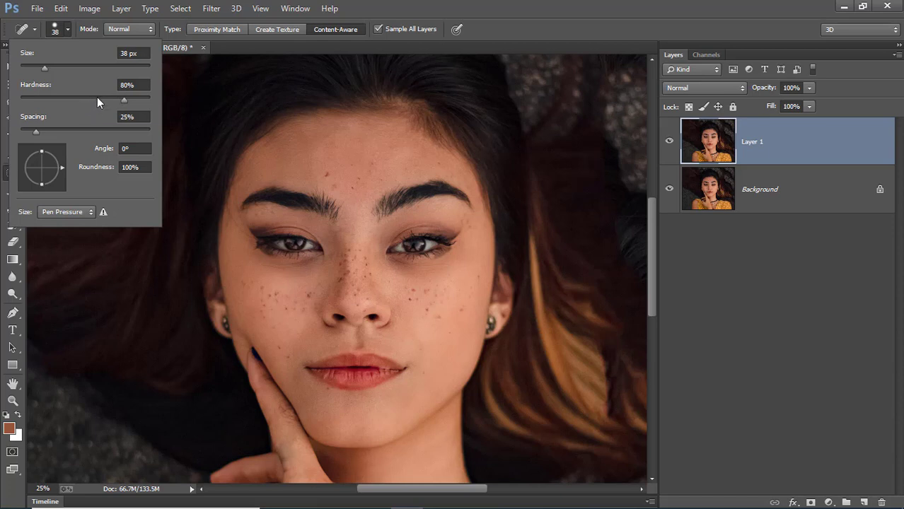
{"action": "left_click", "coordinate": [132, 116]}
{"action": "key", "text": "Return"}
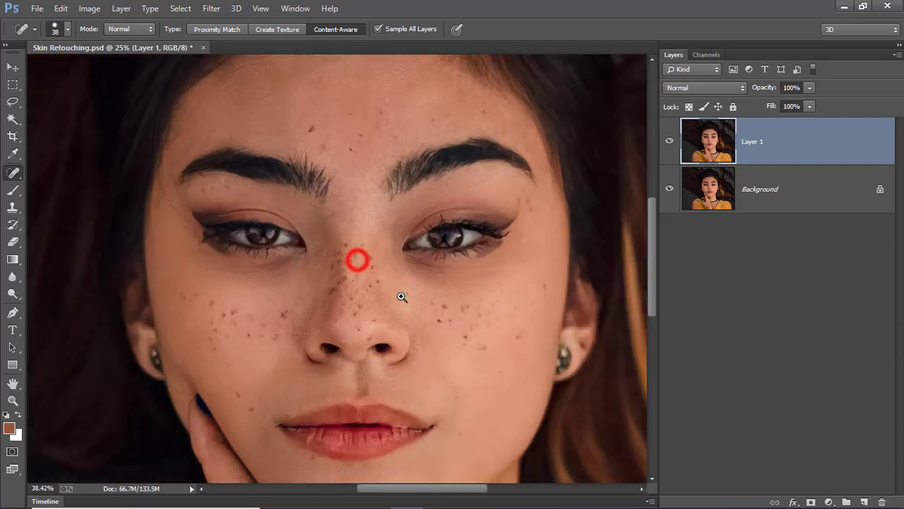
{"action": "mouse_move", "coordinate": [357, 258]}
{"action": "left_mouse_down"}
{"action": "mouse_move", "coordinate": [405, 289]}
{"action": "mouse_move", "coordinate": [409, 409]}
{"action": "left_mouse_up"}
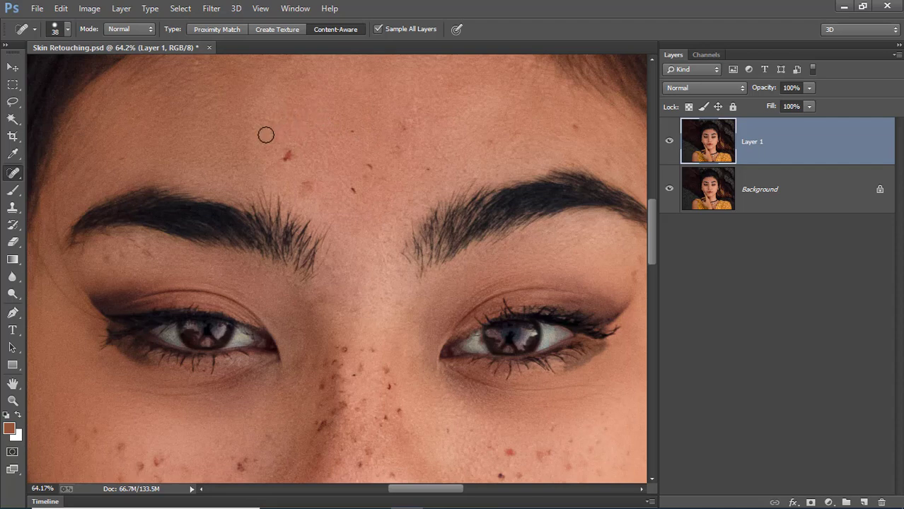
Shrink the brush to 15 px and heal the red spot and dark spot on the forehead.
{"action": "scroll", "coordinate": [287, 151], "scroll_direction": "up", "scroll_amount": 2}
{"action": "mouse_move", "coordinate": [293, 148]}
{"action": "left_mouse_down"}
{"action": "mouse_move", "coordinate": [291, 164]}
{"action": "mouse_move", "coordinate": [285, 158]}
{"action": "left_mouse_up"}
{"action": "scroll", "coordinate": [293, 165], "scroll_direction": "up", "scroll_amount": 1}
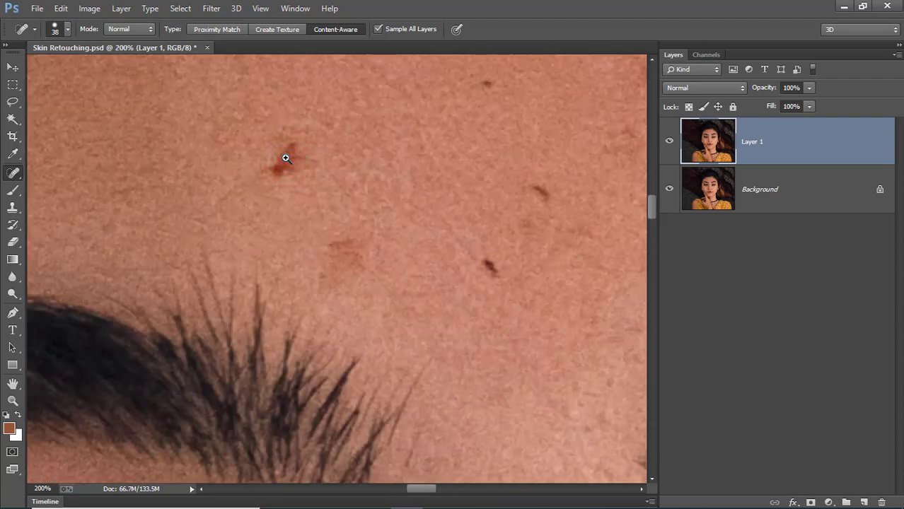
{"action": "key", "text": "bracketleft"}
{"action": "left_click", "coordinate": [293, 153]}
{"action": "left_click", "coordinate": [273, 170]}
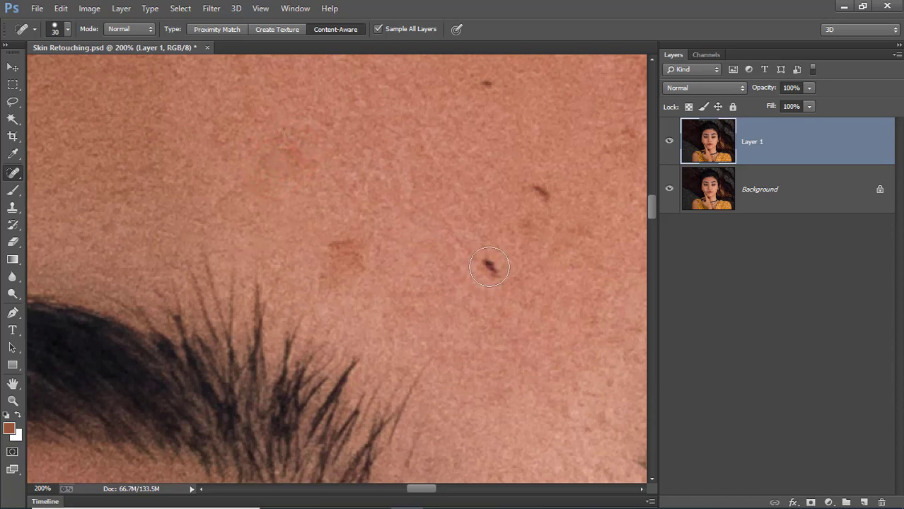
{"action": "key", "text": "bracketleft"}
{"action": "key", "text": "bracketleft"}
{"action": "key", "text": "bracketleft"}
{"action": "left_click", "coordinate": [493, 268]}
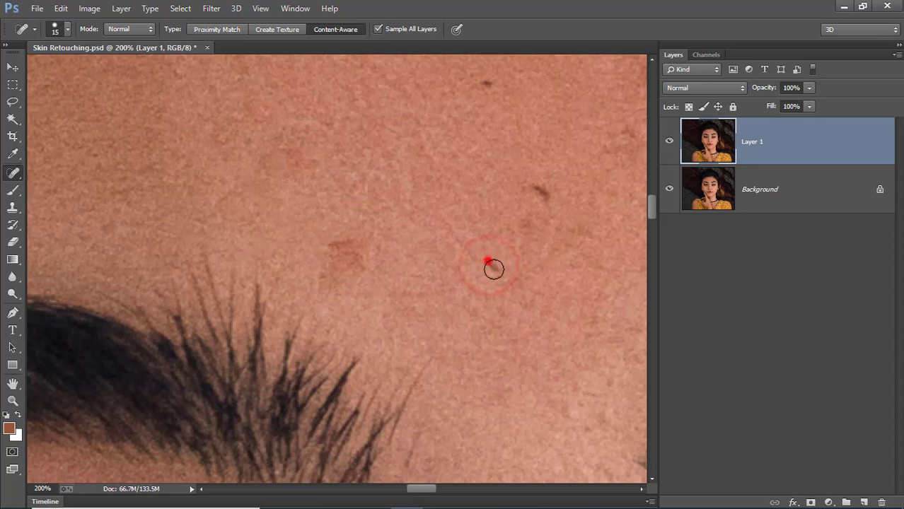
{"action": "left_click", "coordinate": [492, 264]}
{"action": "left_click", "coordinate": [493, 265]}
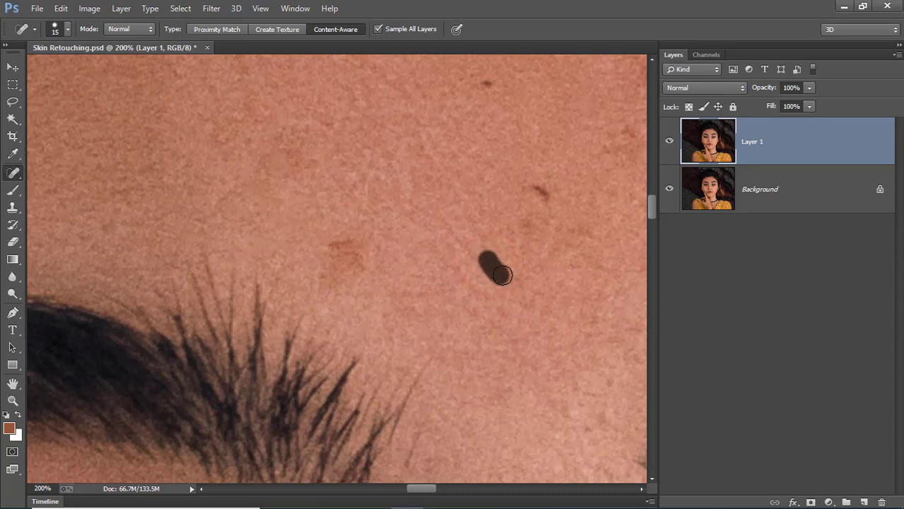
Heal the upper-right forehead spots and the blemishes just above the eyebrow.
{"action": "scroll", "coordinate": [516, 234], "scroll_direction": "down", "scroll_amount": 1}
{"action": "left_click", "coordinate": [535, 178]}
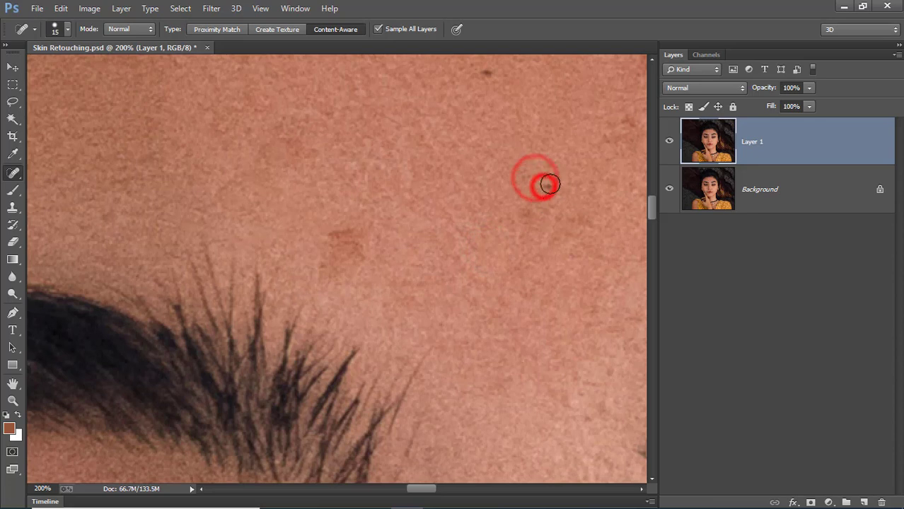
{"action": "left_click", "coordinate": [544, 183]}
{"action": "left_click_drag", "start_coordinate": [498, 109], "coordinate": [484, 157]}
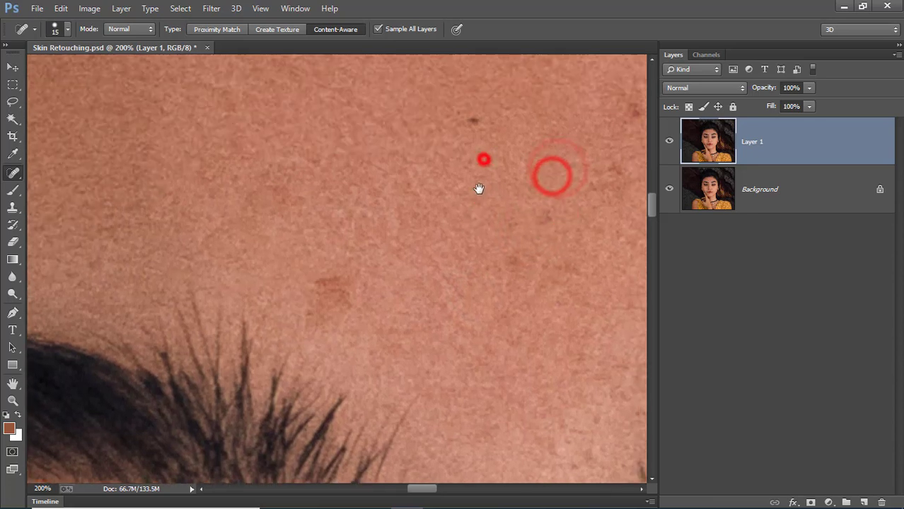
{"action": "left_click", "coordinate": [471, 122]}
{"action": "left_click", "coordinate": [330, 279]}
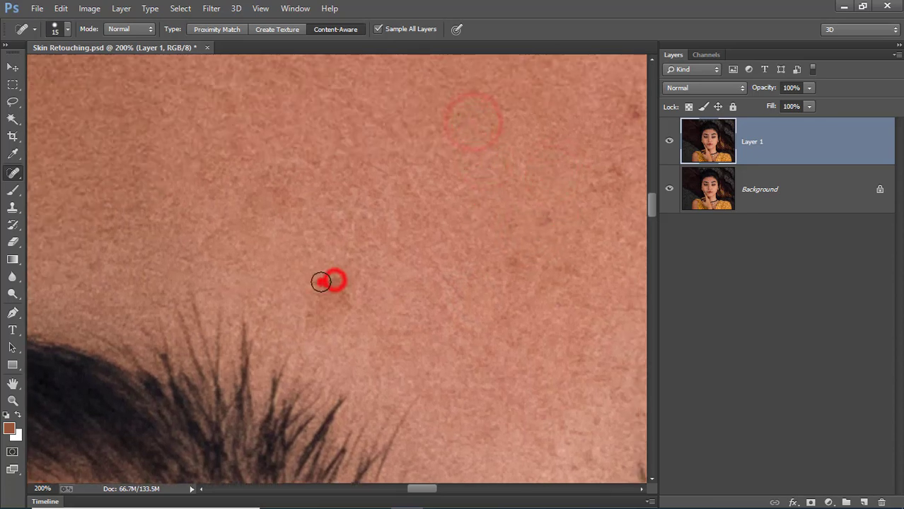
{"action": "left_click", "coordinate": [337, 297]}
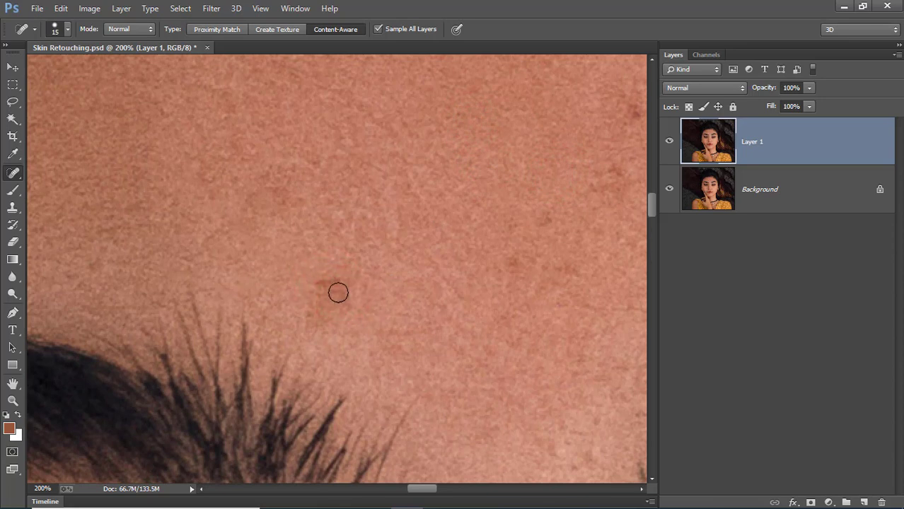
{"action": "left_click", "coordinate": [322, 287]}
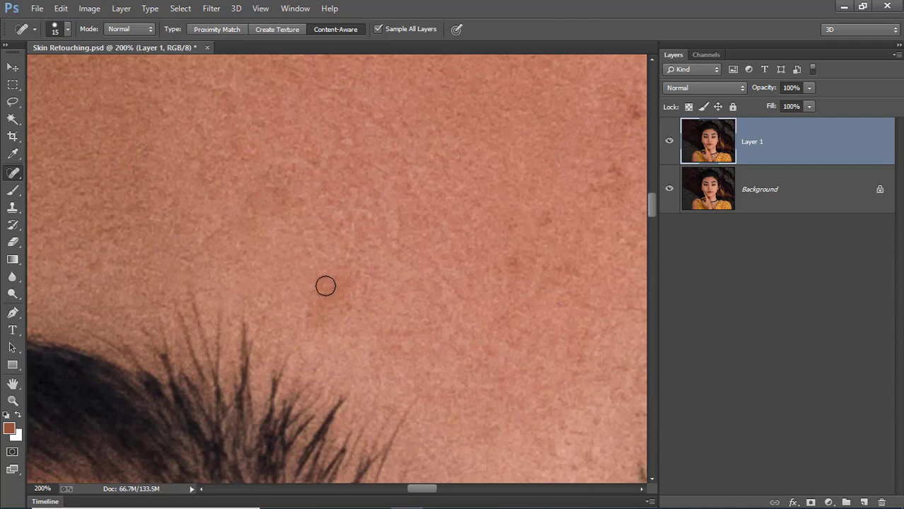
{"action": "left_click", "coordinate": [389, 304], "text": "alt"}
{"action": "left_click_drag", "start_coordinate": [495, 232], "coordinate": [353, 264]}
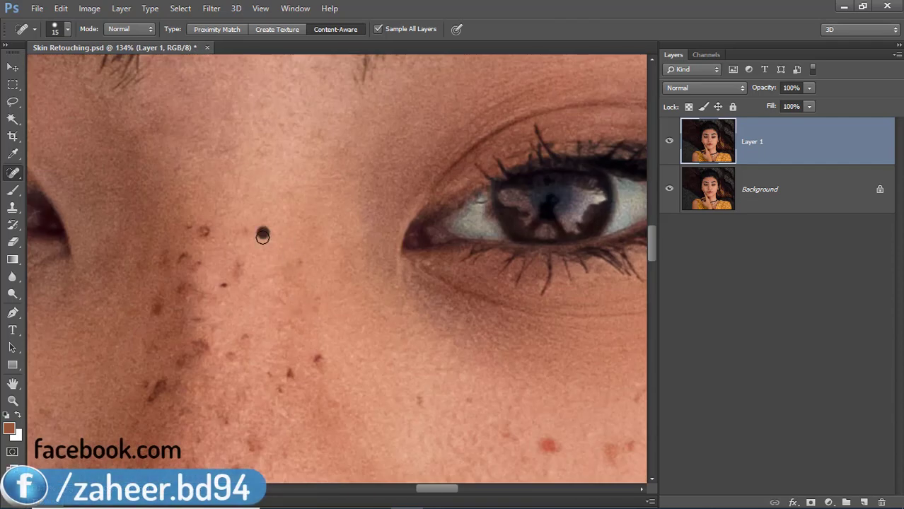
Heal the freckles beside the nose and the moles and spots on the cheek.
{"action": "scroll", "coordinate": [299, 262], "scroll_direction": "down", "scroll_amount": 2}
{"action": "left_click", "coordinate": [203, 189]}
{"action": "left_click", "coordinate": [191, 253]}
{"action": "left_click", "coordinate": [196, 276]}
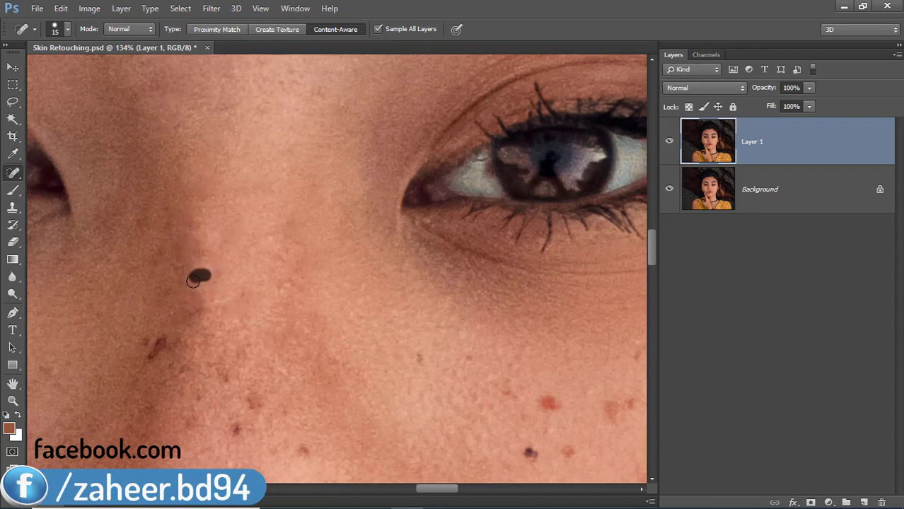
{"action": "scroll", "coordinate": [196, 274], "scroll_direction": "down", "scroll_amount": 3}
{"action": "left_click", "coordinate": [260, 179]}
{"action": "left_click", "coordinate": [322, 195]}
{"action": "left_click", "coordinate": [337, 269]}
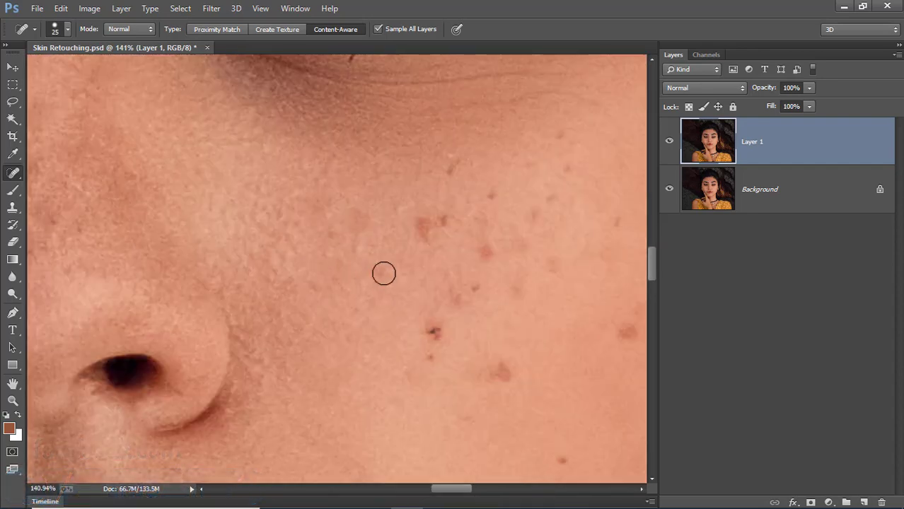
{"action": "left_click", "coordinate": [430, 329]}
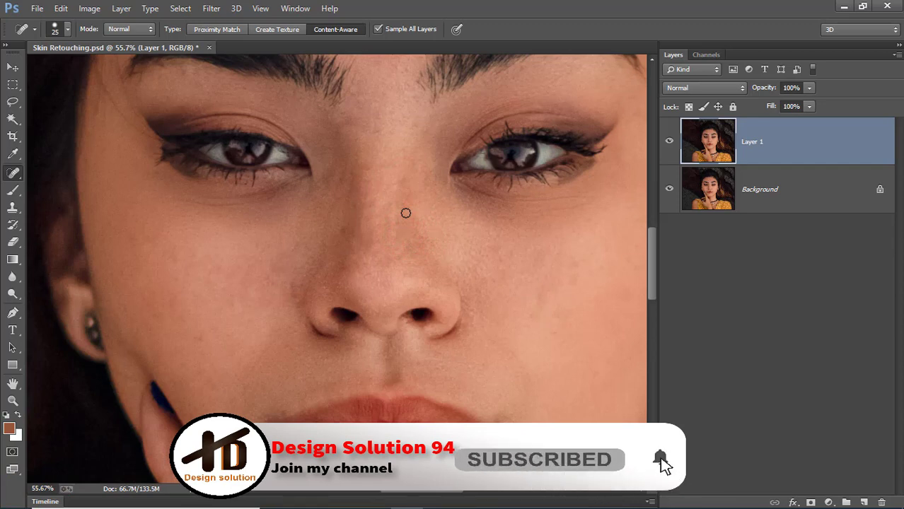
Zoom out to the whole face and toggle Layer 1's visibility to compare with the original.
{"action": "left_click", "coordinate": [397, 234], "text": "alt"}
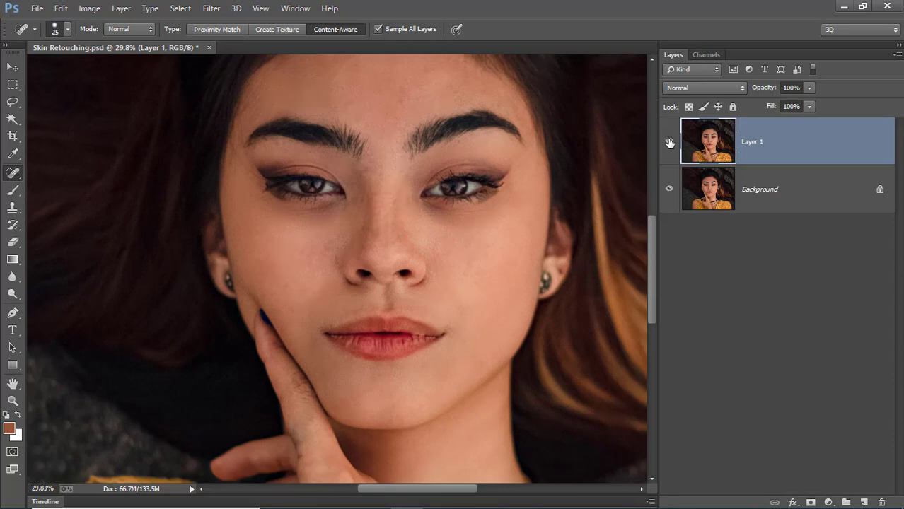
{"action": "left_click", "coordinate": [669, 143]}
{"action": "left_click", "coordinate": [669, 143]}
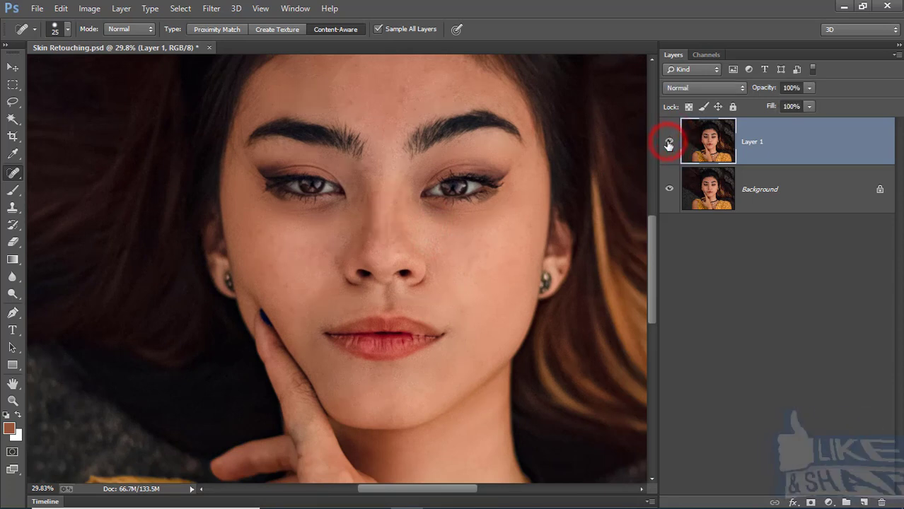
{"action": "left_click", "coordinate": [669, 143]}
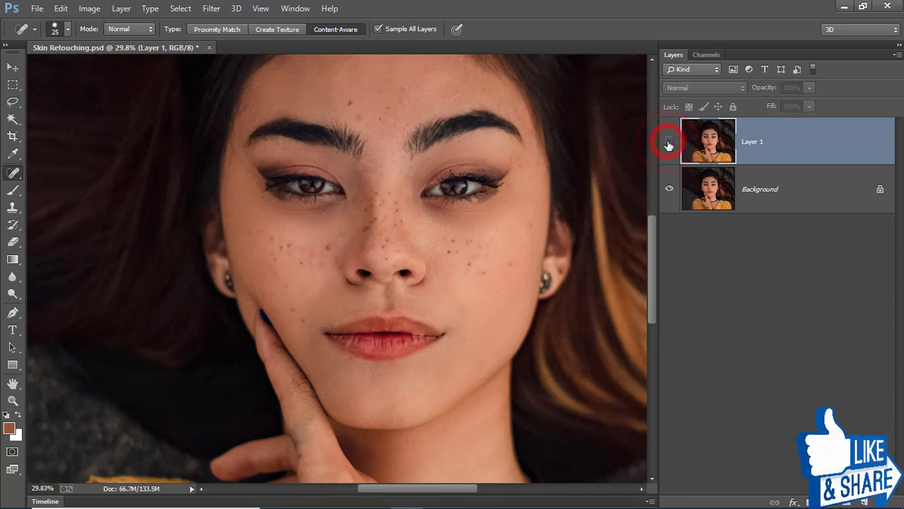
{"action": "left_click", "coordinate": [669, 143]}
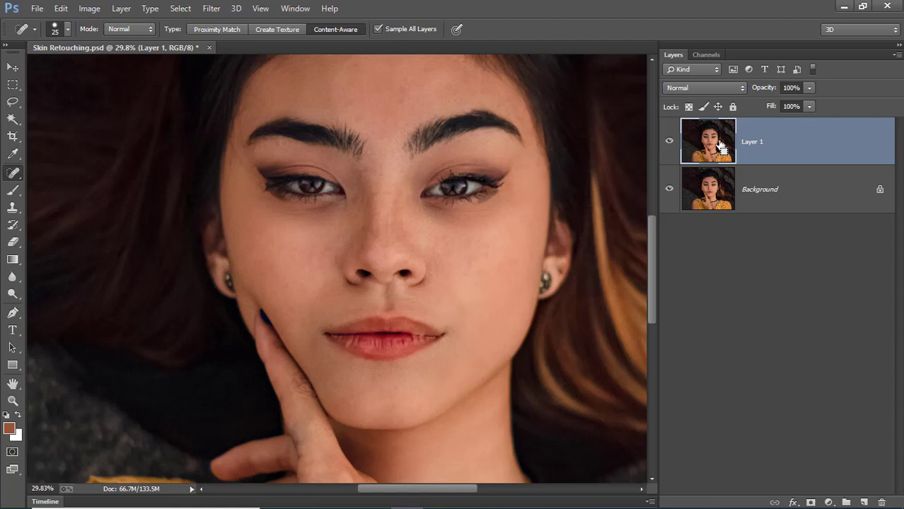
Duplicate Layer 1 twice and convert Layer 1 copy 2 to a Smart Object.
{"action": "key", "text": "ctrl+j"}
{"action": "key", "text": "ctrl+j"}
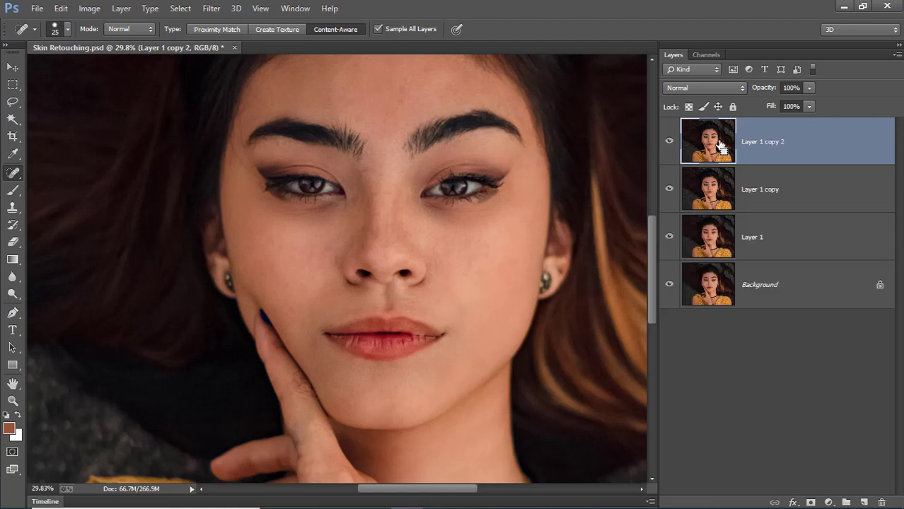
{"action": "left_click", "coordinate": [756, 240]}
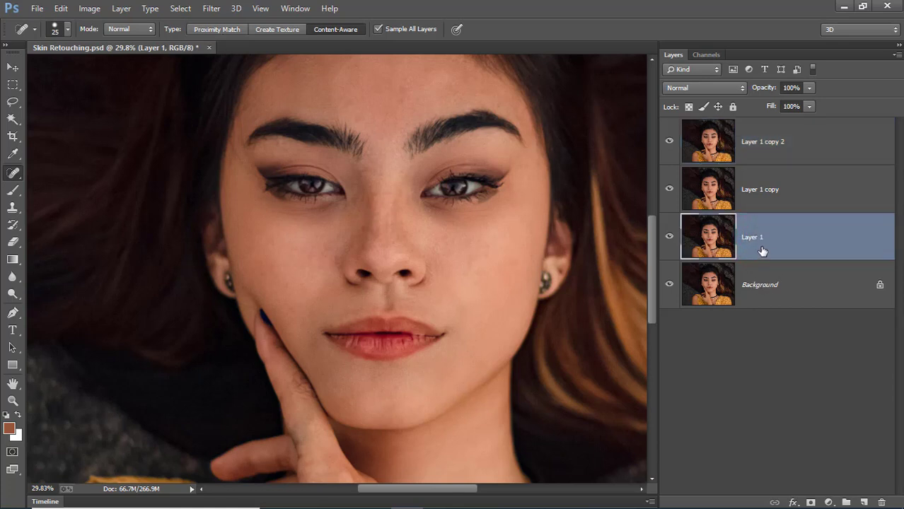
{"action": "left_click", "coordinate": [774, 136]}
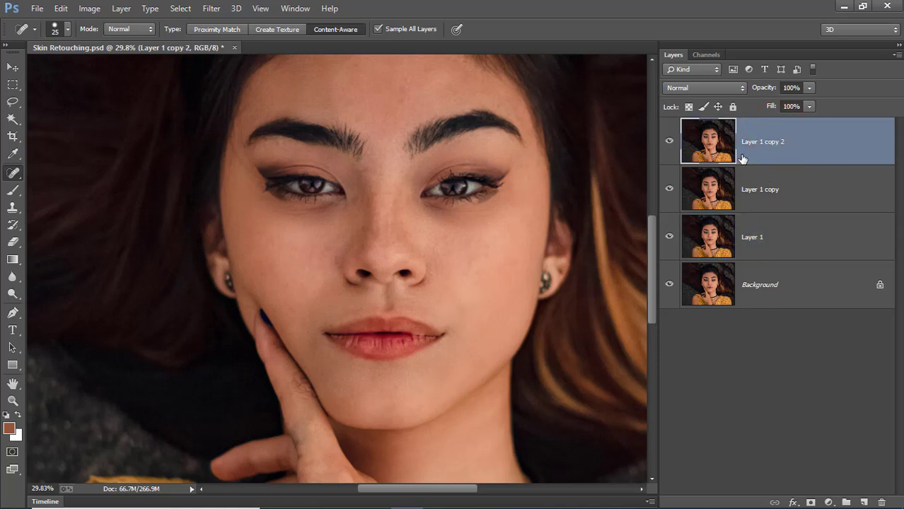
{"action": "right_click", "coordinate": [772, 126]}
{"action": "left_click", "coordinate": [555, 190]}
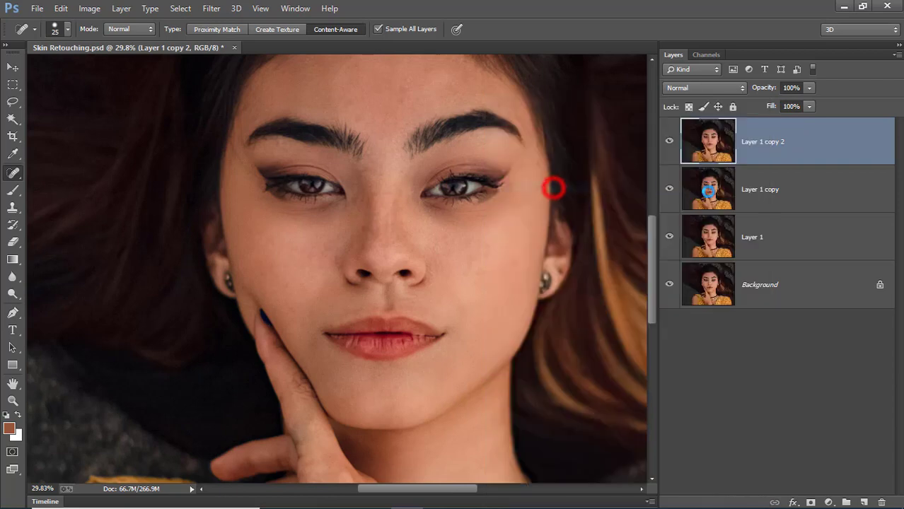
Convert Layer 1 copy to a Smart Object and hide Layer 1 copy 2.
{"action": "left_click", "coordinate": [770, 191]}
{"action": "right_click", "coordinate": [769, 191]}
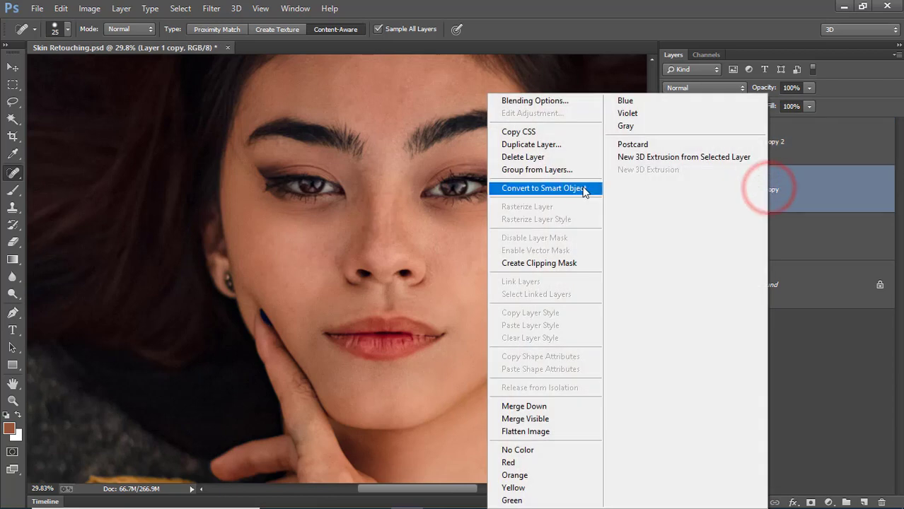
{"action": "left_click", "coordinate": [566, 188]}
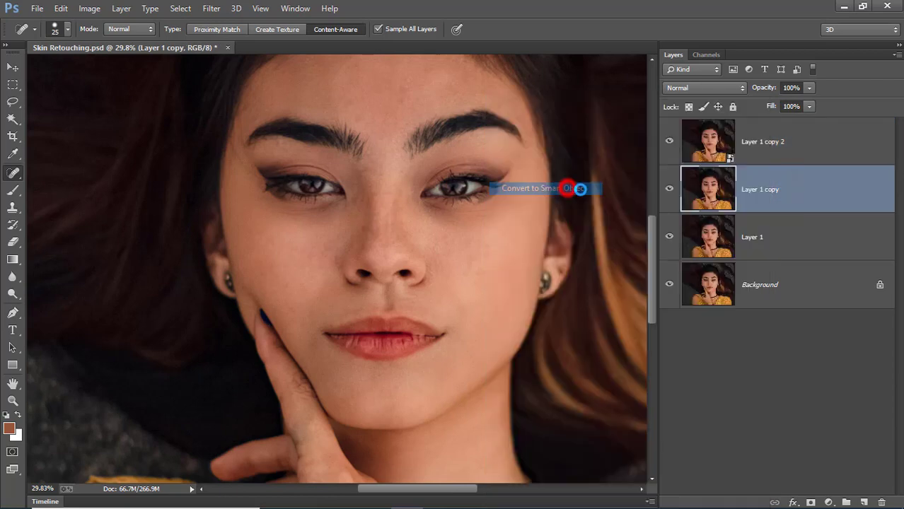
{"action": "left_click", "coordinate": [714, 140]}
{"action": "left_click", "coordinate": [669, 141]}
{"action": "left_click", "coordinate": [754, 186]}
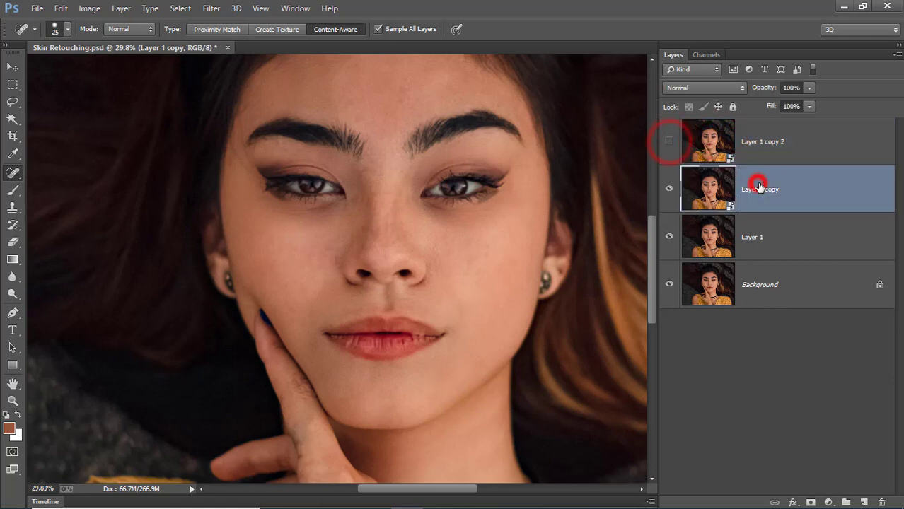
Give Layer 1 copy a 10-pixel Gaussian Blur smart filter, then select Layer 1 copy 2.
{"action": "left_click", "coordinate": [213, 9]}
{"action": "left_click", "coordinate": [228, 155]}
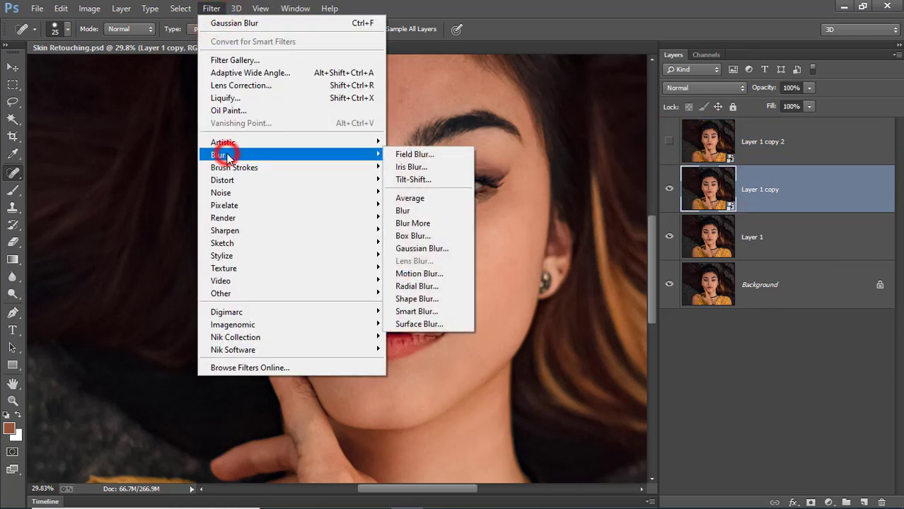
{"action": "left_click", "coordinate": [420, 249]}
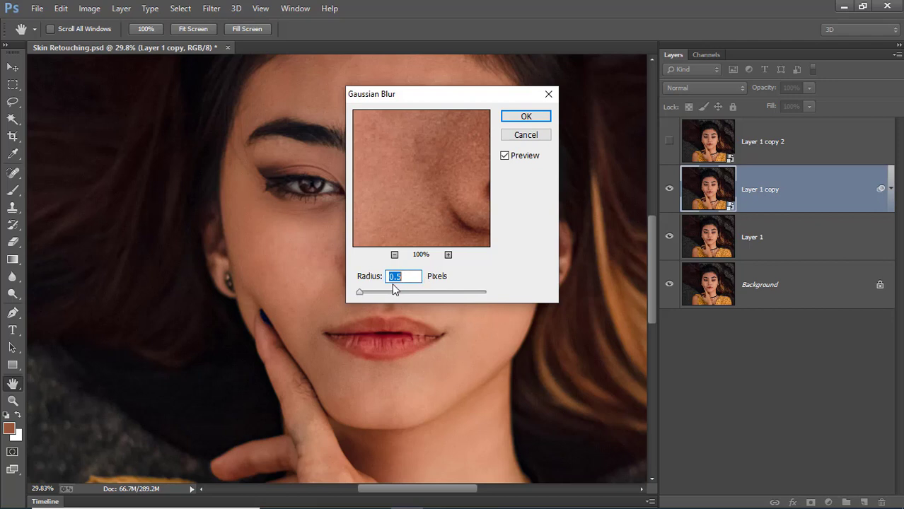
{"action": "type", "text": "10"}
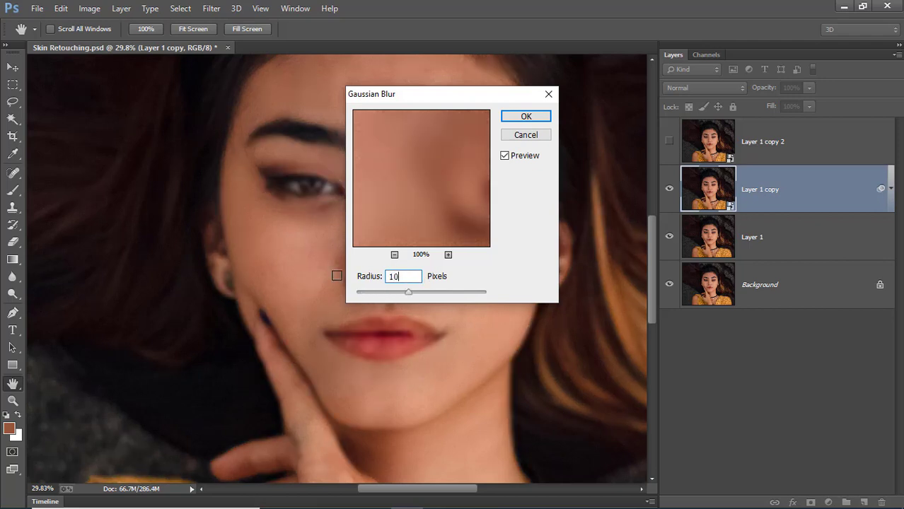
{"action": "left_click", "coordinate": [526, 116]}
{"action": "key", "text": "j"}
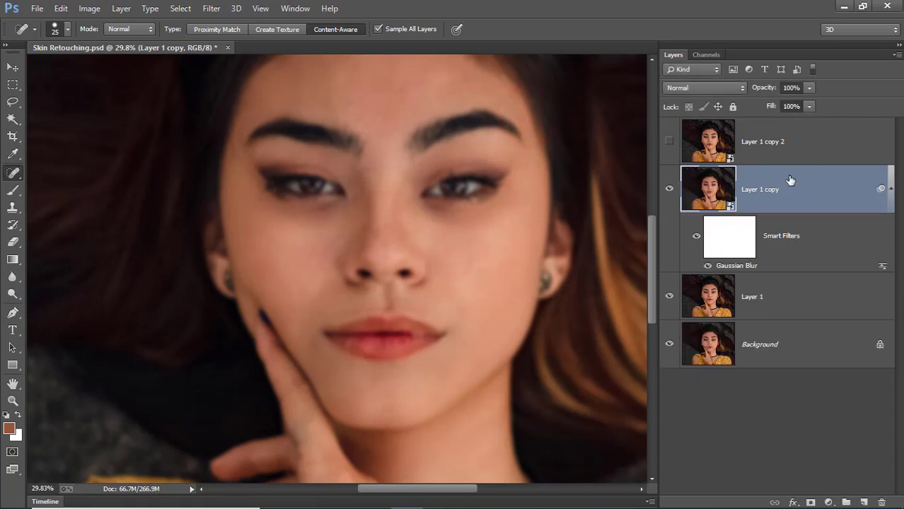
{"action": "left_click", "coordinate": [758, 135]}
Show Layer 1 copy 2 and set its blend mode to Vivid Light.
{"action": "left_click", "coordinate": [669, 141]}
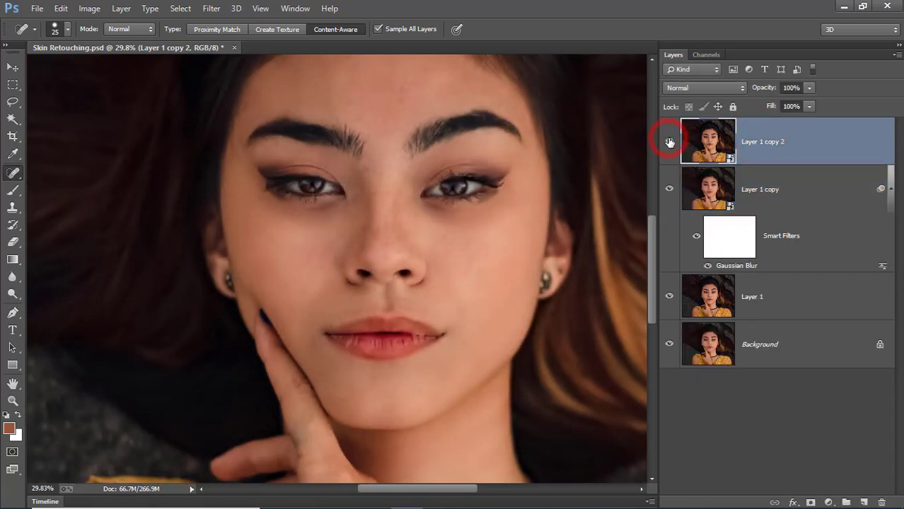
{"action": "left_click", "coordinate": [696, 88]}
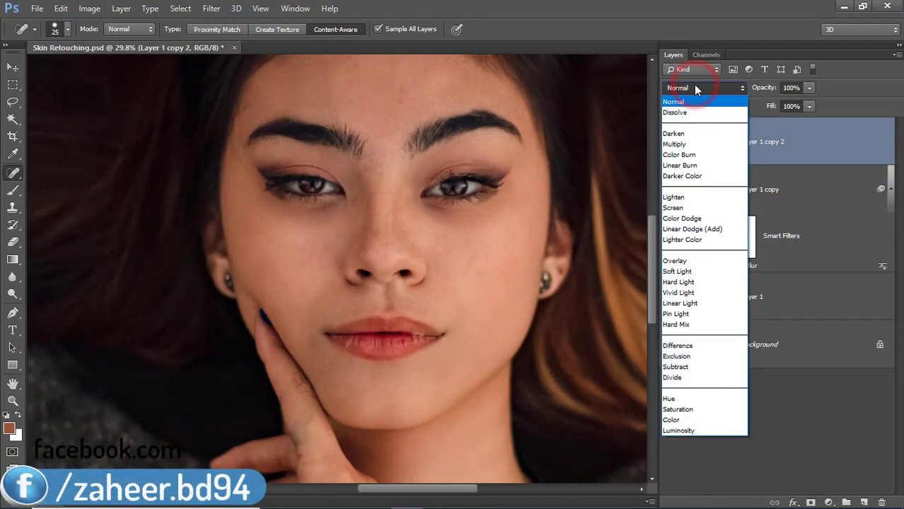
{"action": "left_click", "coordinate": [685, 292]}
Apply a High Pass filter with 2-pixel radius to Layer 1 copy 2.
{"action": "left_click", "coordinate": [211, 8]}
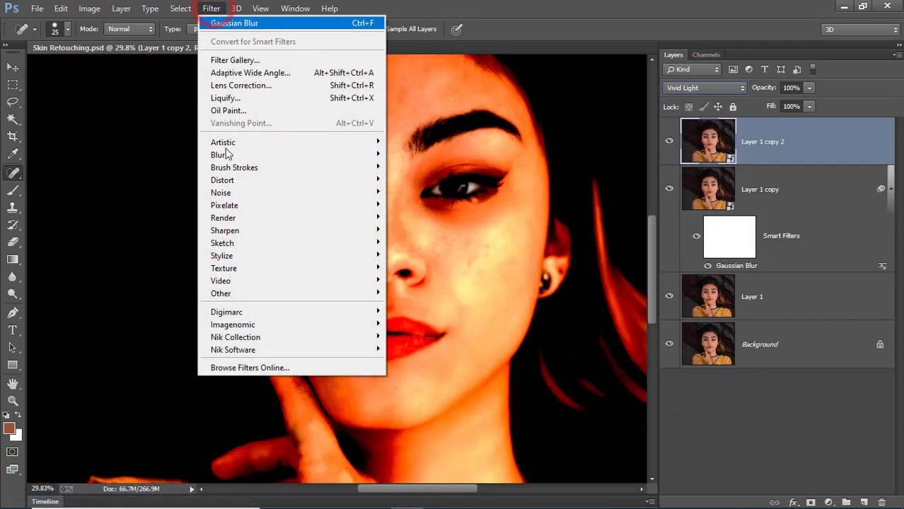
{"action": "mouse_move", "coordinate": [220, 293]}
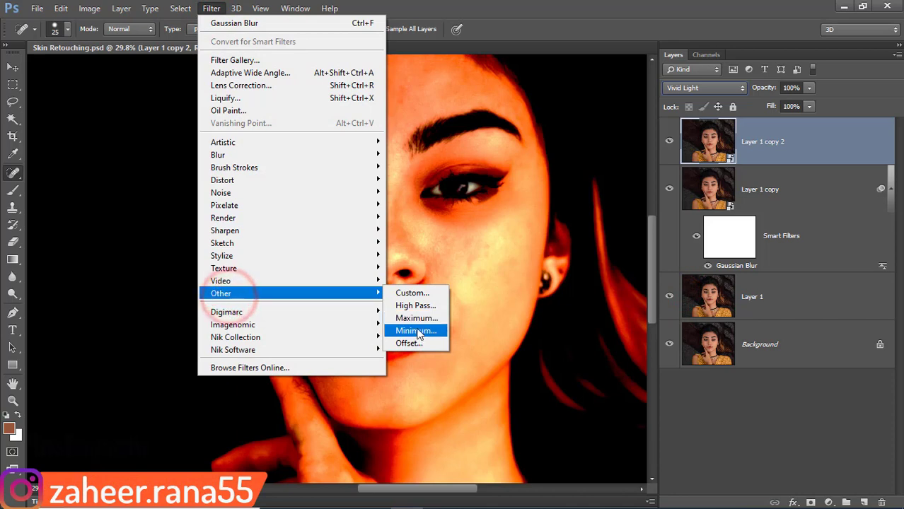
{"action": "left_click", "coordinate": [420, 306]}
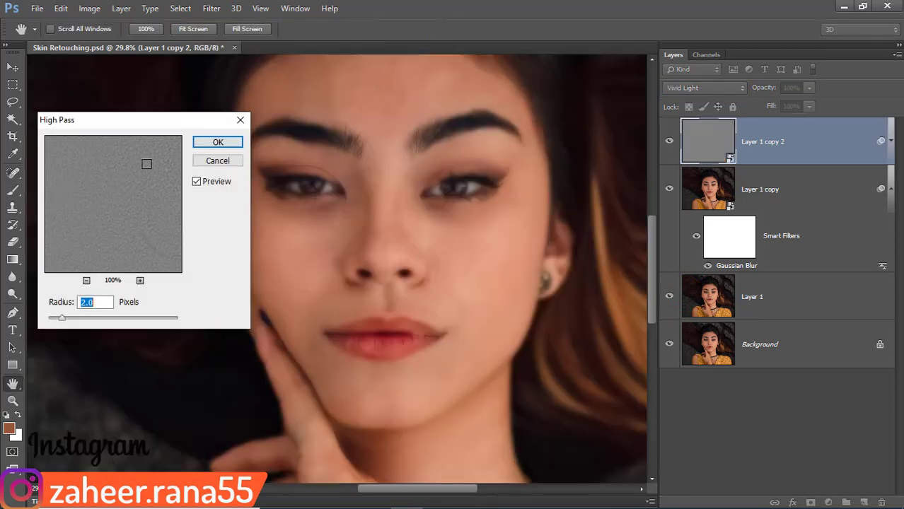
{"action": "left_click_drag", "start_coordinate": [148, 124], "coordinate": [168, 104]}
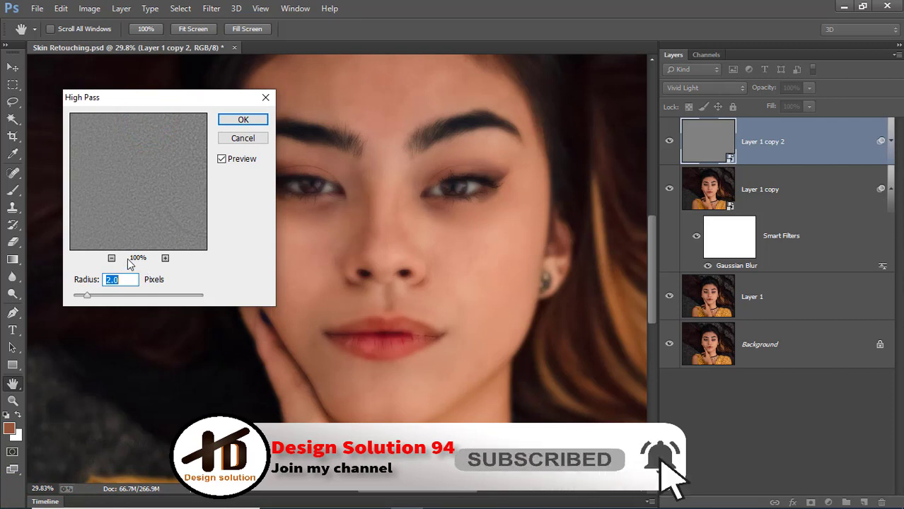
{"action": "mouse_move", "coordinate": [160, 206]}
{"action": "left_mouse_down"}
{"action": "mouse_move", "coordinate": [134, 189]}
{"action": "mouse_move", "coordinate": [145, 198]}
{"action": "left_mouse_up"}
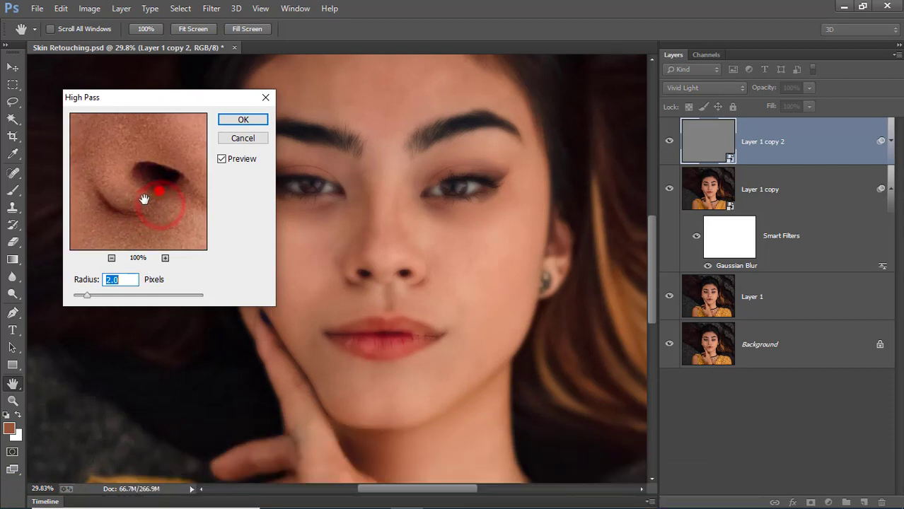
{"action": "left_click", "coordinate": [244, 120]}
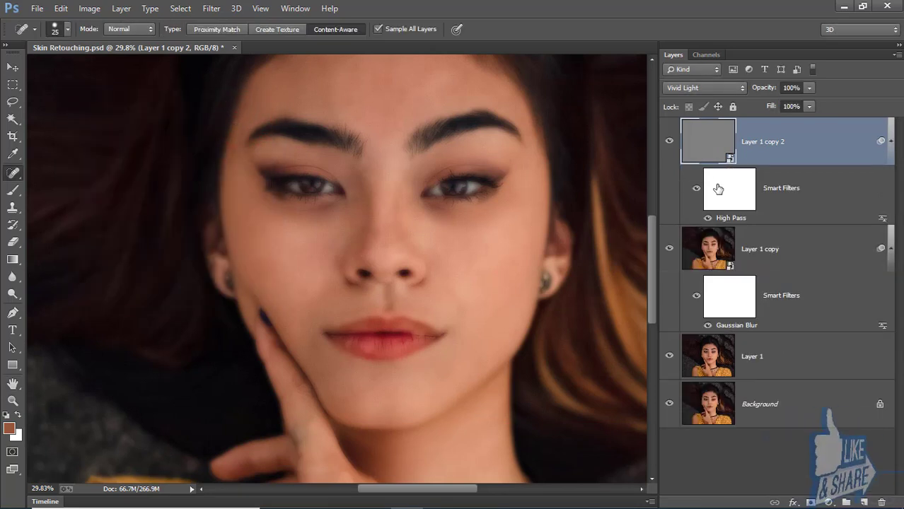
Group Layer 1 copy and Layer 1 copy 2 into Group 1 with a black hide-all mask.
{"action": "left_click", "coordinate": [787, 249], "text": "ctrl"}
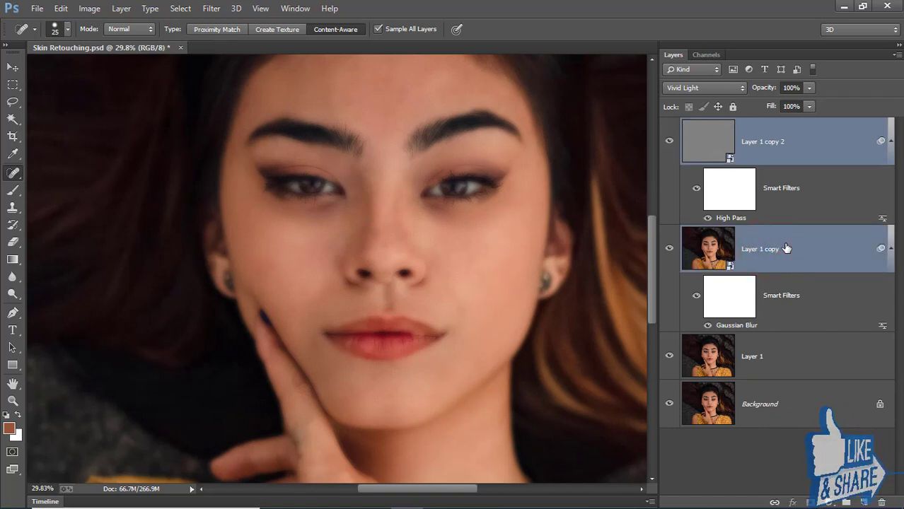
{"action": "key", "text": "ctrl+g"}
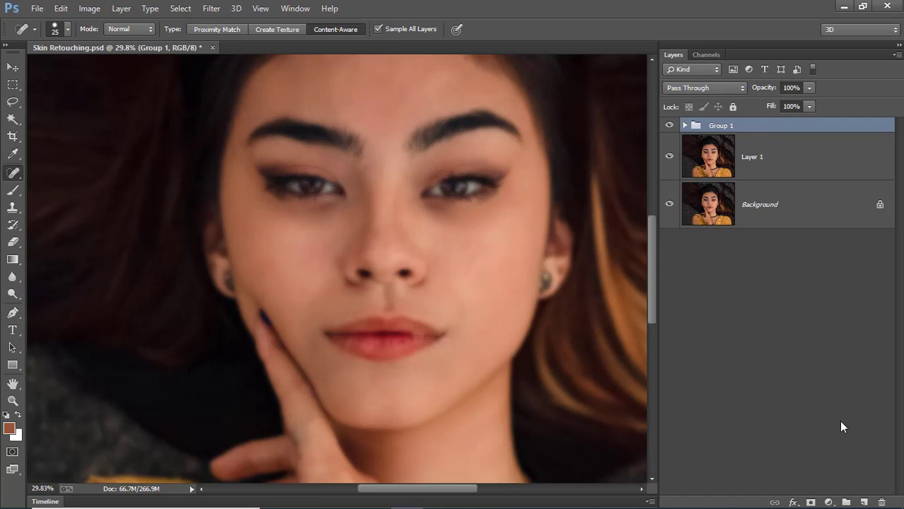
{"action": "left_click", "coordinate": [811, 502], "text": "alt"}
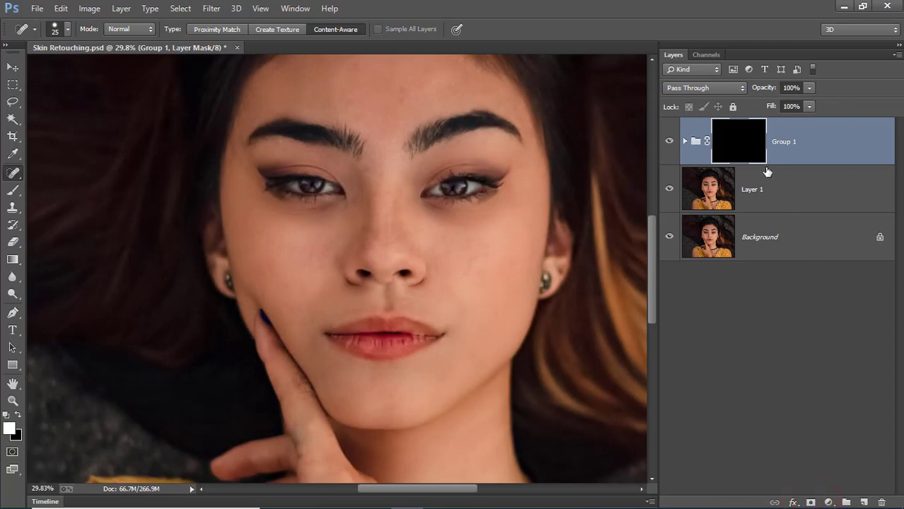
Set up a soft 0%-hardness Brush at 50% flow with white as the foreground colour.
{"action": "key", "text": "b"}
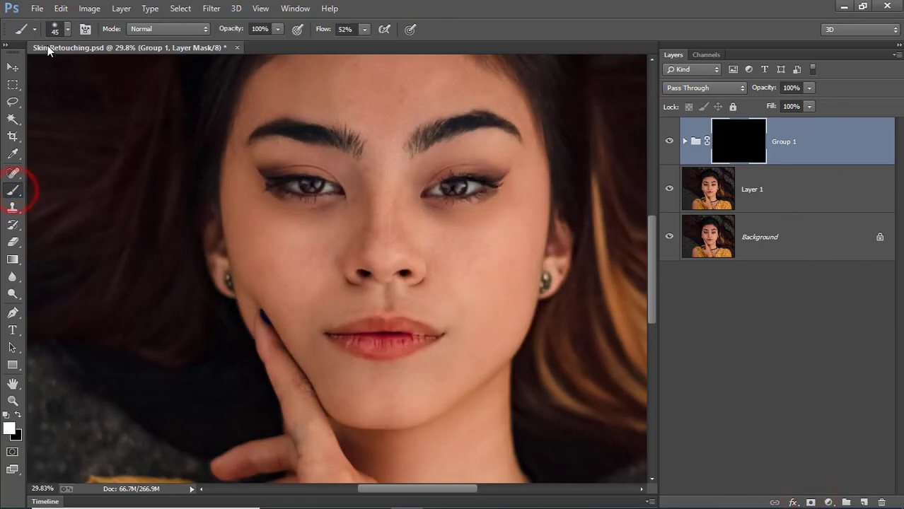
{"action": "left_click", "coordinate": [67, 28]}
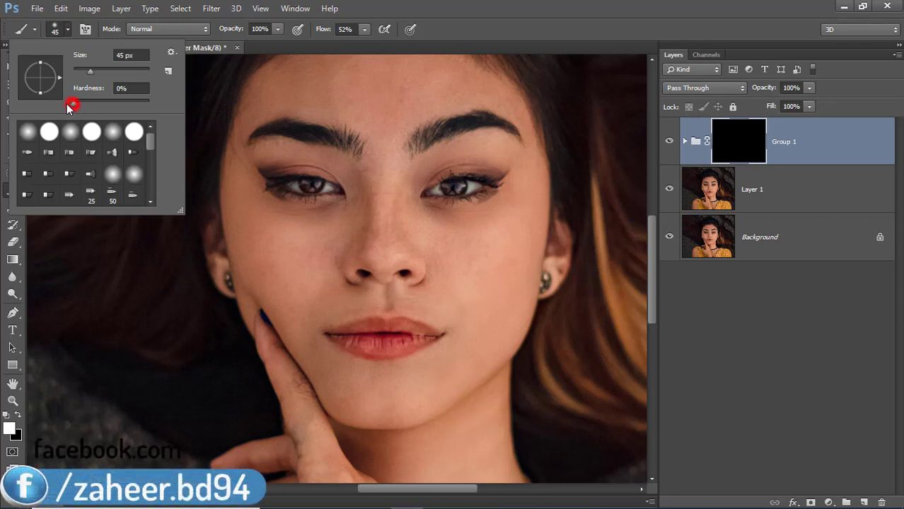
{"action": "left_click", "coordinate": [73, 103]}
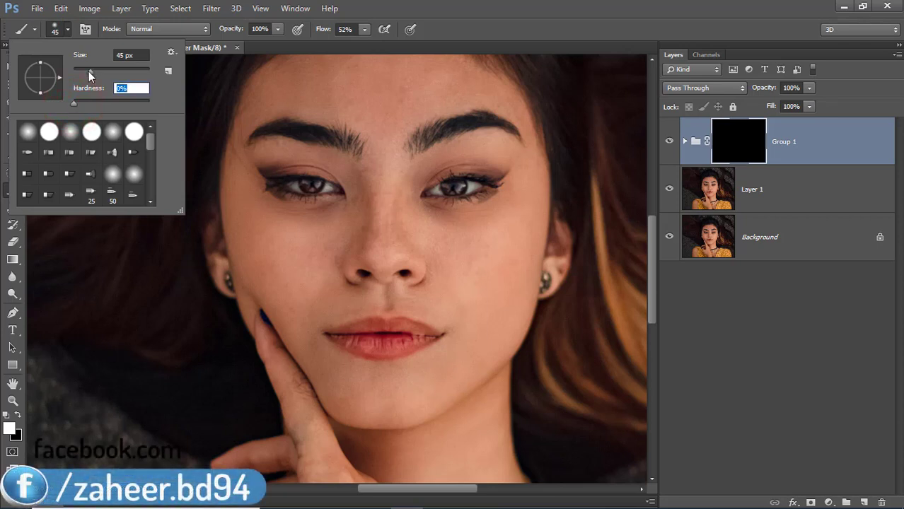
{"action": "left_click", "coordinate": [824, 113]}
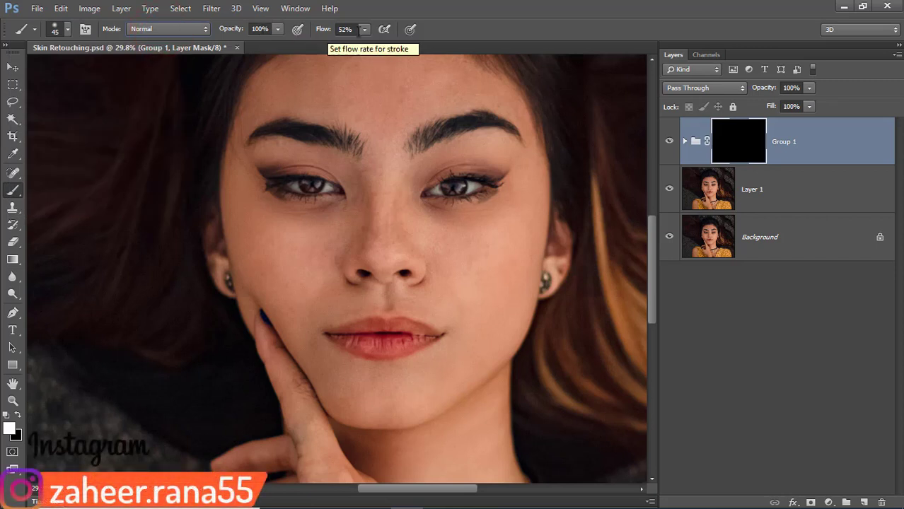
{"action": "left_click", "coordinate": [364, 29]}
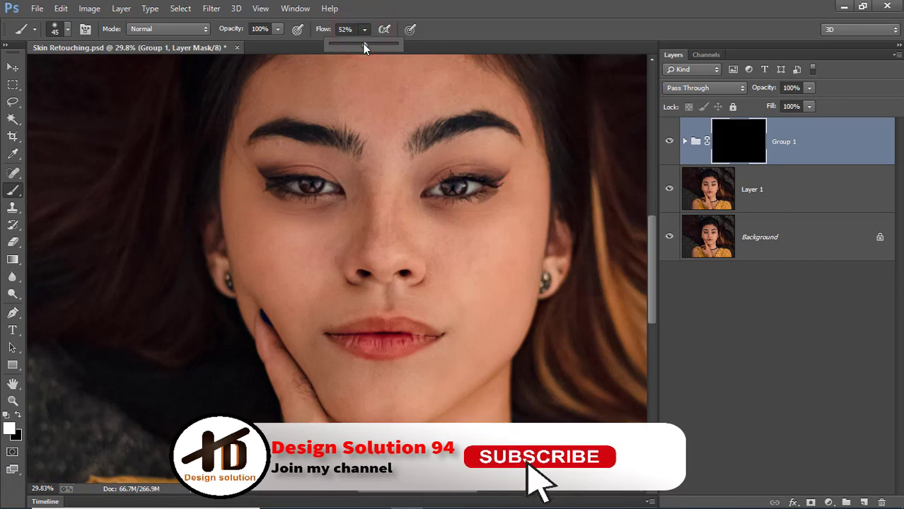
{"action": "left_click_drag", "start_coordinate": [364, 44], "coordinate": [363, 44]}
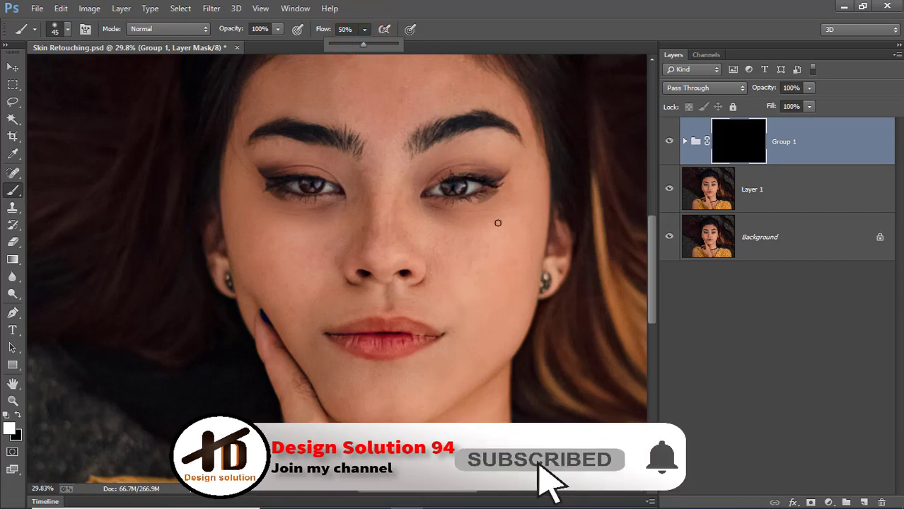
{"action": "left_click", "coordinate": [10, 428]}
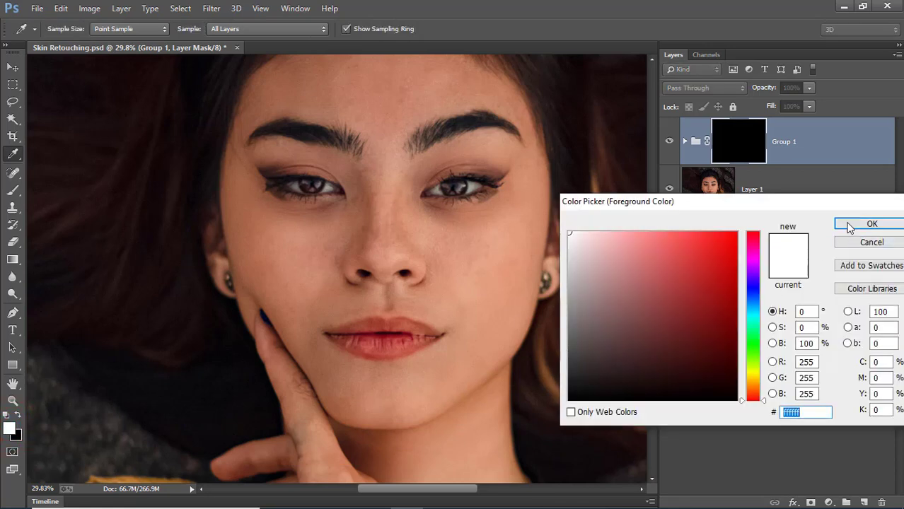
{"action": "left_click", "coordinate": [850, 225]}
With a 175 px brush, paint smoothing back over the cheeks and around the nose.
{"action": "left_click", "coordinate": [372, 213]}
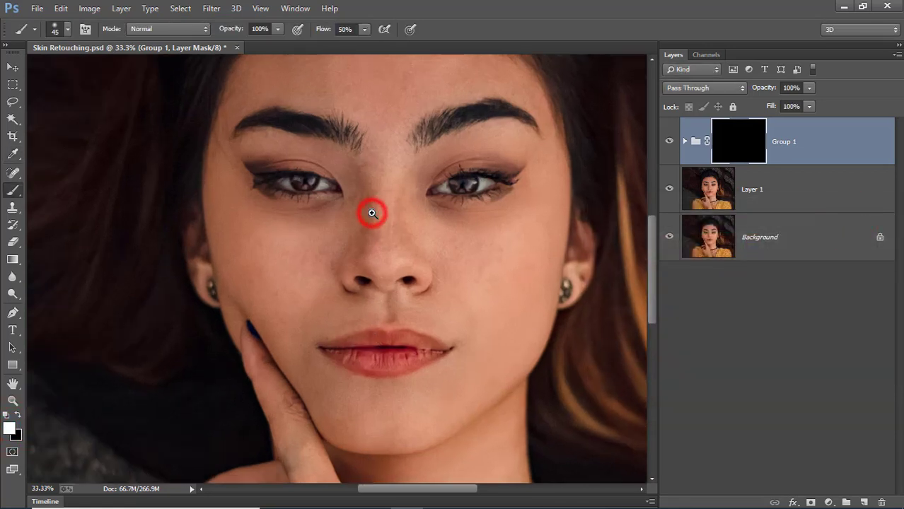
{"action": "left_click", "coordinate": [345, 262]}
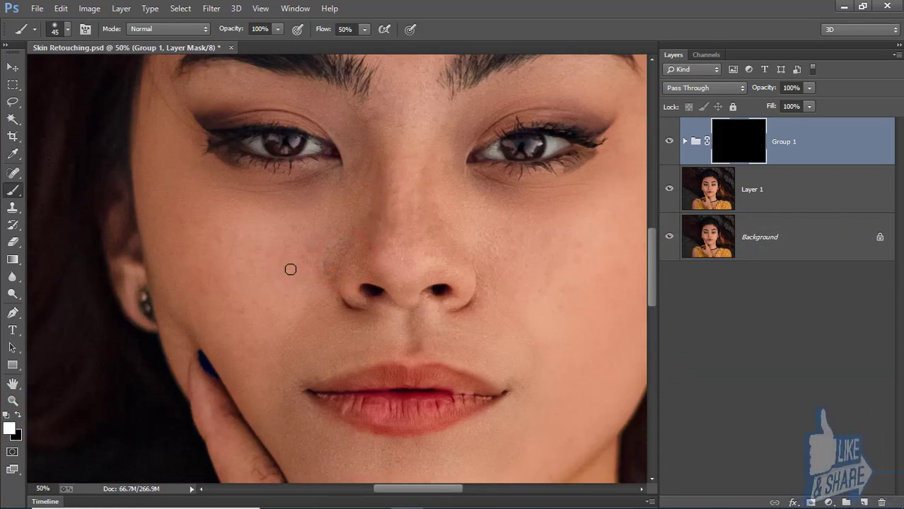
{"action": "key", "text": "bracketright"}
{"action": "key", "text": "bracketright"}
{"action": "key", "text": "bracketright"}
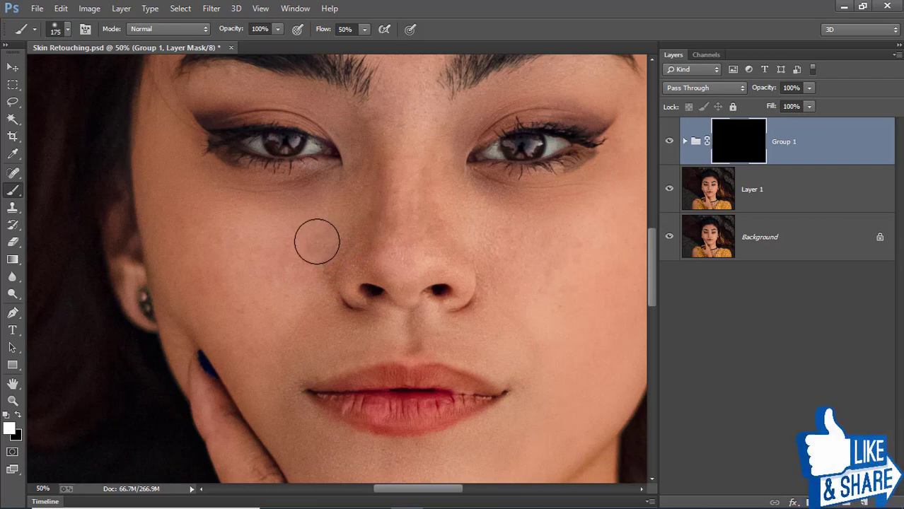
{"action": "mouse_move", "coordinate": [327, 238]}
{"action": "left_mouse_down"}
{"action": "mouse_move", "coordinate": [417, 343]}
{"action": "mouse_move", "coordinate": [278, 377]}
{"action": "left_mouse_up"}
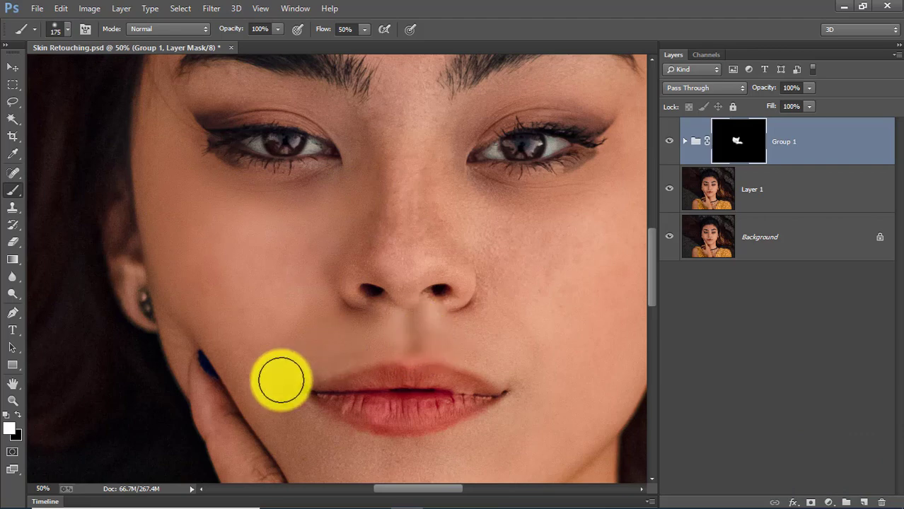
{"action": "scroll", "coordinate": [202, 211], "scroll_direction": "down", "scroll_amount": 3}
{"action": "mouse_move", "coordinate": [201, 212]}
{"action": "left_mouse_down"}
{"action": "mouse_move", "coordinate": [261, 423]}
{"action": "mouse_move", "coordinate": [337, 304]}
{"action": "mouse_move", "coordinate": [484, 288]}
{"action": "left_mouse_up"}
{"action": "scroll", "coordinate": [484, 288], "scroll_direction": "up", "scroll_amount": 2}
{"action": "mouse_move", "coordinate": [493, 251]}
{"action": "left_mouse_down"}
{"action": "mouse_move", "coordinate": [507, 198]}
{"action": "mouse_move", "coordinate": [470, 205]}
{"action": "left_mouse_up"}
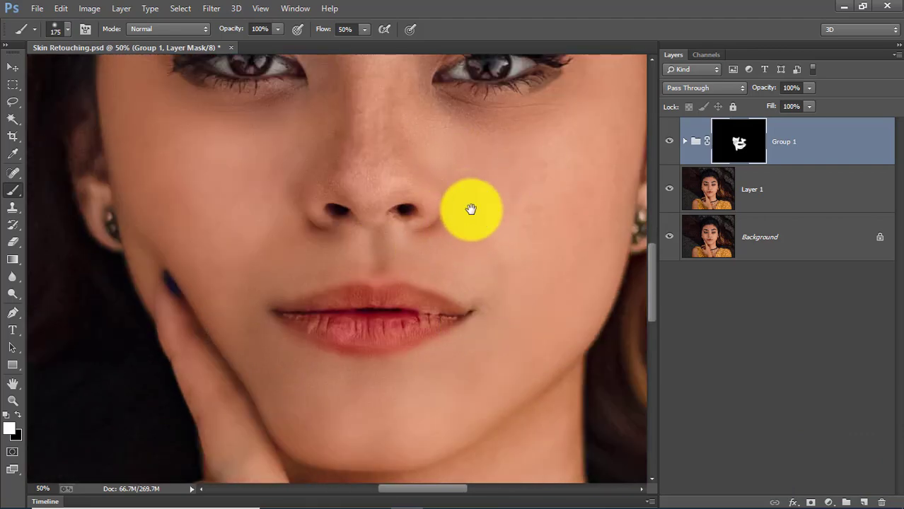
{"action": "scroll", "coordinate": [470, 206], "scroll_direction": "right", "scroll_amount": 2}
{"action": "mouse_move", "coordinate": [323, 191]}
{"action": "left_mouse_down"}
{"action": "mouse_move", "coordinate": [238, 198]}
{"action": "mouse_move", "coordinate": [336, 242]}
{"action": "mouse_move", "coordinate": [277, 196]}
{"action": "mouse_move", "coordinate": [374, 216]}
{"action": "mouse_move", "coordinate": [293, 283]}
{"action": "mouse_move", "coordinate": [221, 292]}
{"action": "left_mouse_up"}
{"action": "scroll", "coordinate": [277, 196], "scroll_direction": "up", "scroll_amount": 1}
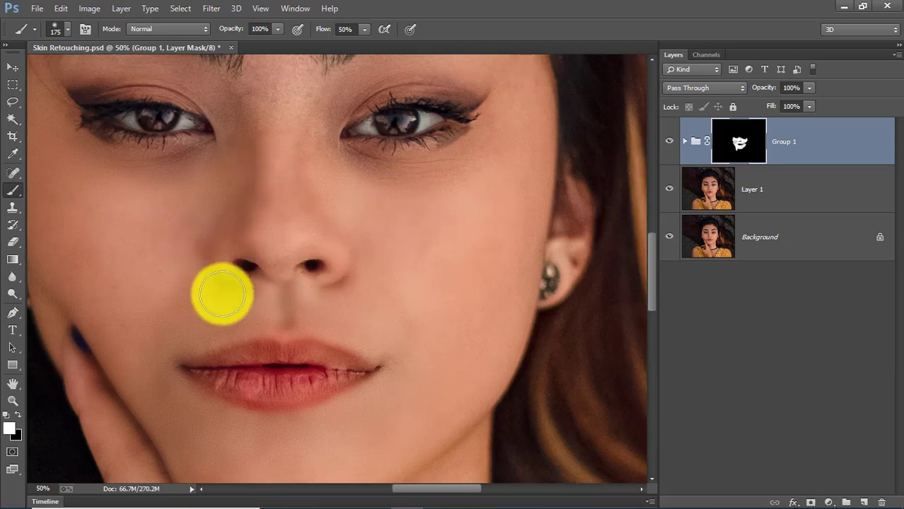
{"action": "scroll", "coordinate": [362, 165], "scroll_direction": "up", "scroll_amount": 2}
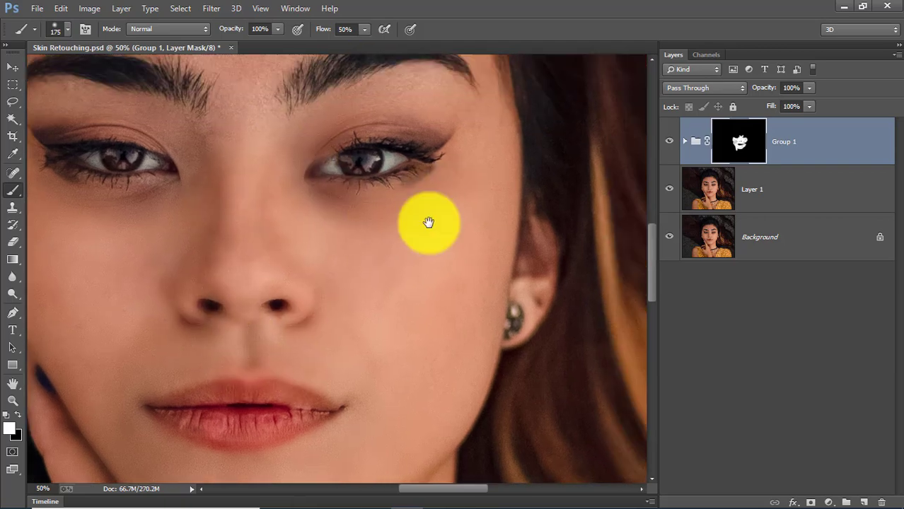
{"action": "scroll", "coordinate": [428, 222], "scroll_direction": "up", "scroll_amount": 2}
{"action": "left_click_drag", "start_coordinate": [428, 223], "coordinate": [444, 368]}
{"action": "scroll", "coordinate": [444, 367], "scroll_direction": "up", "scroll_amount": 3}
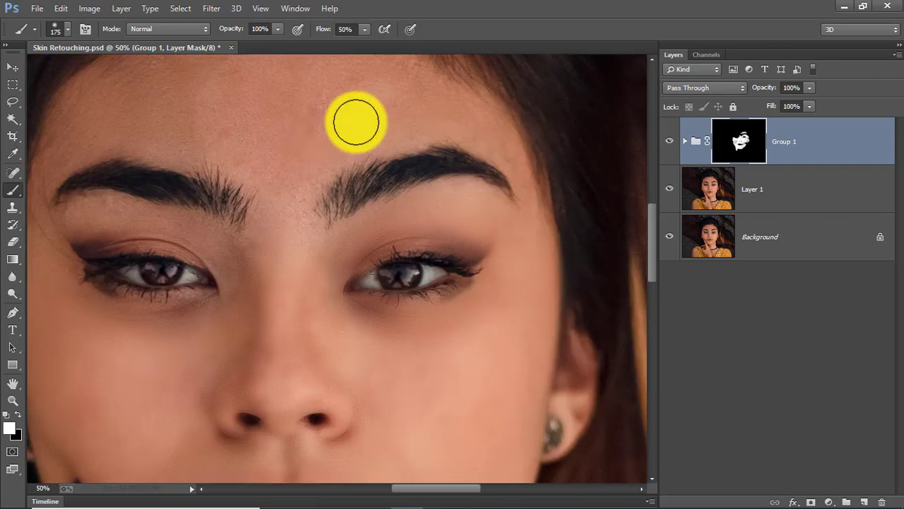
{"action": "mouse_move", "coordinate": [353, 121]}
{"action": "left_mouse_down"}
{"action": "mouse_move", "coordinate": [353, 87]}
{"action": "mouse_move", "coordinate": [305, 124]}
{"action": "mouse_move", "coordinate": [166, 194]}
{"action": "mouse_move", "coordinate": [303, 305]}
{"action": "mouse_move", "coordinate": [154, 350]}
{"action": "mouse_move", "coordinate": [300, 382]}
{"action": "left_mouse_up"}
{"action": "scroll", "coordinate": [353, 87], "scroll_direction": "up", "scroll_amount": 2}
{"action": "scroll", "coordinate": [300, 381], "scroll_direction": "down", "scroll_amount": 1}
{"action": "scroll", "coordinate": [300, 382], "scroll_direction": "left", "scroll_amount": 2}
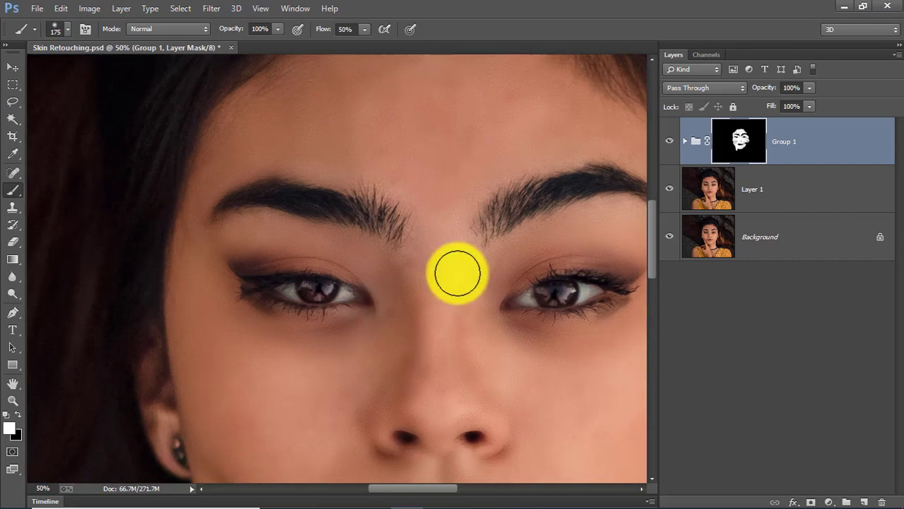
With a 70 px brush, smooth the skin between the brows and under the eye.
{"action": "key", "text": "bracketleft"}
{"action": "key", "text": "bracketleft"}
{"action": "key", "text": "bracketleft"}
{"action": "mouse_move", "coordinate": [436, 163]}
{"action": "left_mouse_down"}
{"action": "mouse_move", "coordinate": [397, 208]}
{"action": "mouse_move", "coordinate": [222, 216]}
{"action": "mouse_move", "coordinate": [281, 327]}
{"action": "mouse_move", "coordinate": [380, 319]}
{"action": "mouse_move", "coordinate": [464, 283]}
{"action": "mouse_move", "coordinate": [476, 226]}
{"action": "mouse_move", "coordinate": [394, 242]}
{"action": "left_mouse_up"}
{"action": "scroll", "coordinate": [379, 319], "scroll_direction": "down", "scroll_amount": 1}
{"action": "scroll", "coordinate": [380, 319], "scroll_direction": "right", "scroll_amount": 2}
{"action": "scroll", "coordinate": [327, 214], "scroll_direction": "down", "scroll_amount": 1}
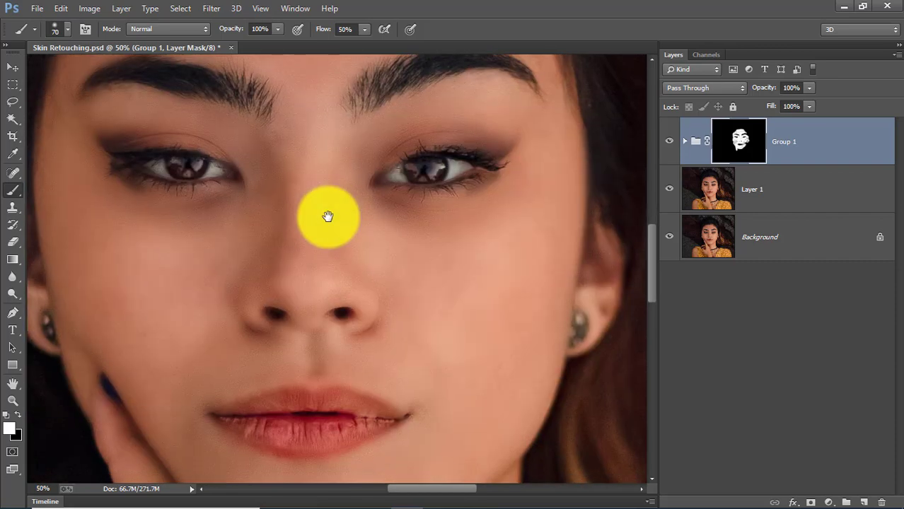
{"action": "scroll", "coordinate": [293, 393], "scroll_direction": "down", "scroll_amount": 2}
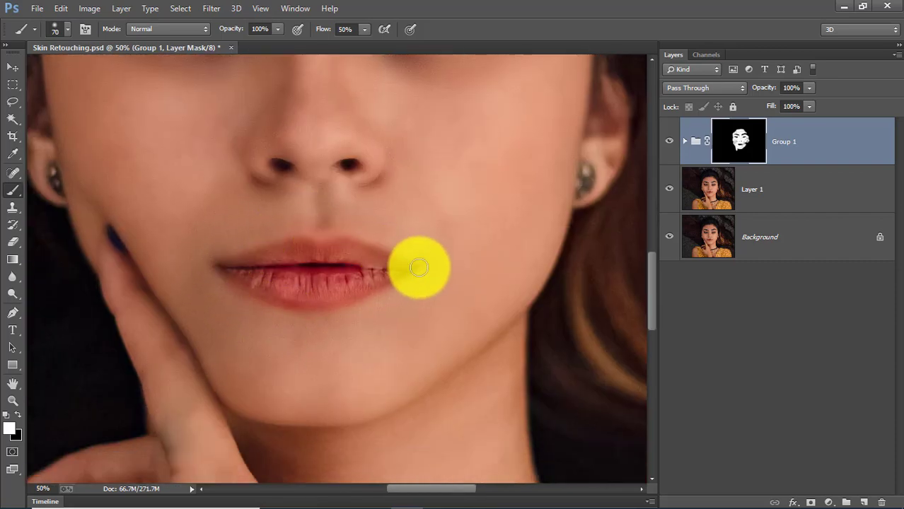
{"action": "scroll", "coordinate": [369, 303], "scroll_direction": "down", "scroll_amount": 1}
Return to a 175 px brush and reveal smoothing over the lower face, neck and choker area.
{"action": "key", "text": "bracketright"}
{"action": "key", "text": "bracketright"}
{"action": "key", "text": "bracketright"}
{"action": "scroll", "coordinate": [367, 347], "scroll_direction": "down", "scroll_amount": 1}
{"action": "scroll", "coordinate": [323, 339], "scroll_direction": "up", "scroll_amount": 1}
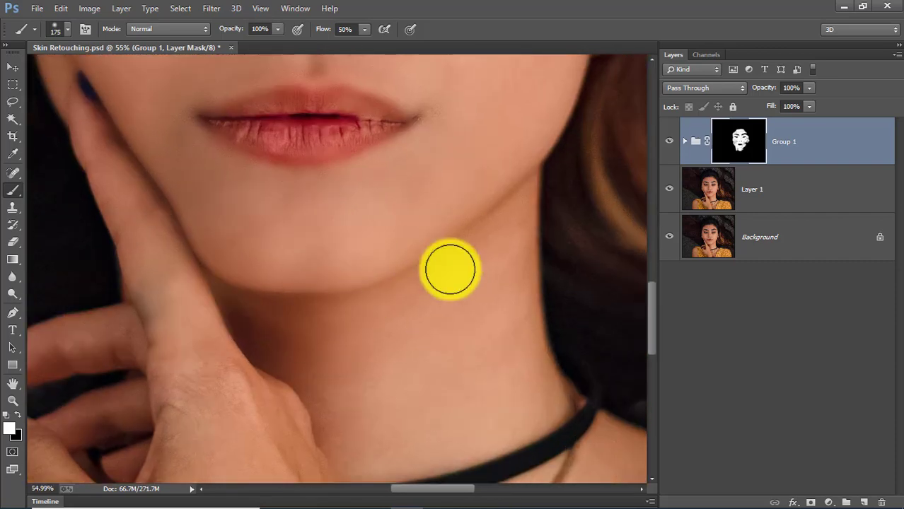
{"action": "scroll", "coordinate": [283, 374], "scroll_direction": "down", "scroll_amount": 2}
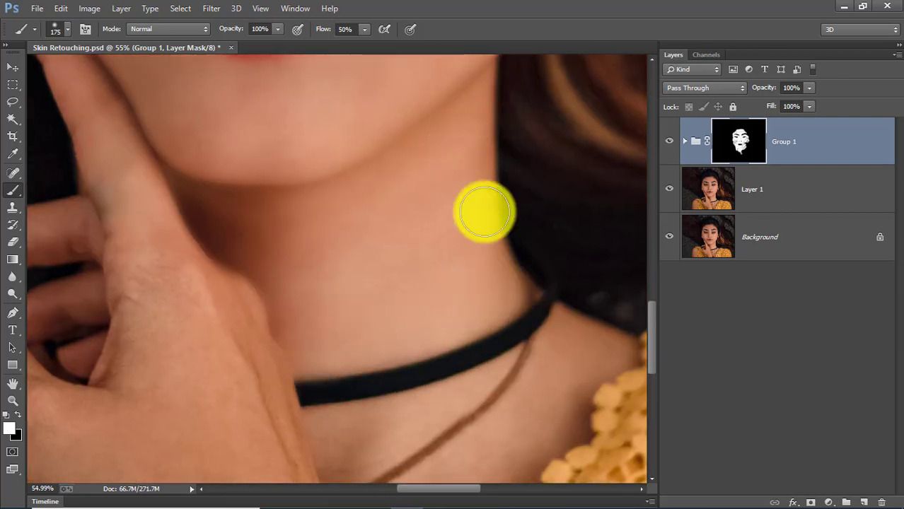
{"action": "mouse_move", "coordinate": [484, 210]}
{"action": "left_mouse_down"}
{"action": "mouse_move", "coordinate": [95, 172]}
{"action": "mouse_move", "coordinate": [135, 252]}
{"action": "left_mouse_up"}
{"action": "scroll", "coordinate": [135, 253], "scroll_direction": "down", "scroll_amount": 3}
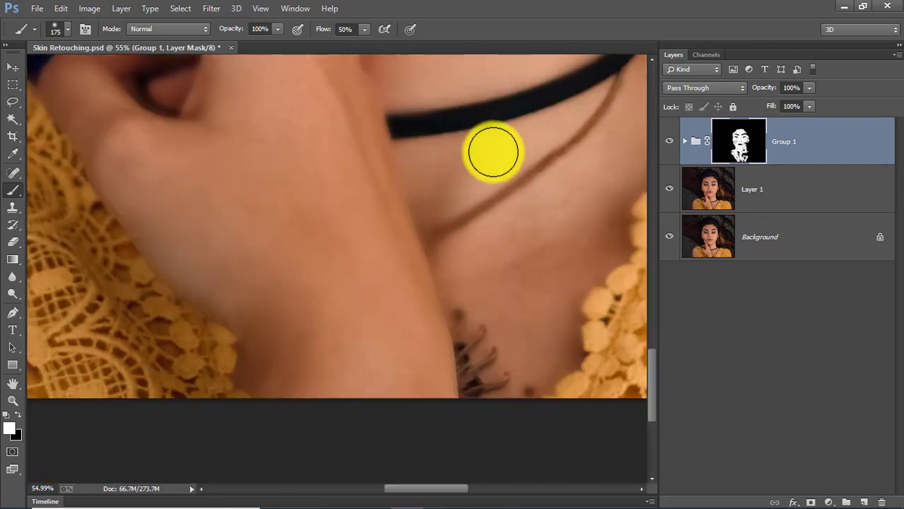
{"action": "left_click_drag", "start_coordinate": [493, 149], "coordinate": [414, 303]}
{"action": "scroll", "coordinate": [398, 127], "scroll_direction": "up", "scroll_amount": 2}
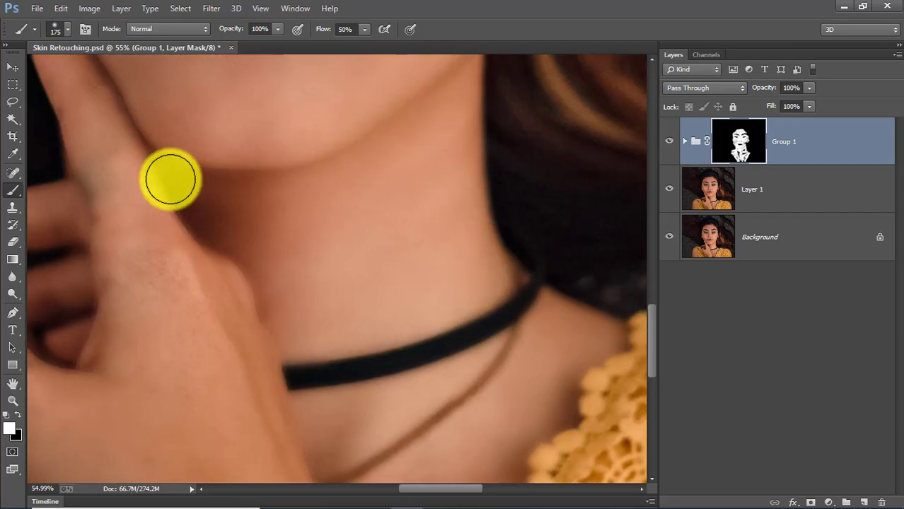
{"action": "scroll", "coordinate": [126, 263], "scroll_direction": "down", "scroll_amount": 2, "text": "alt"}
{"action": "scroll", "coordinate": [138, 170], "scroll_direction": "up", "scroll_amount": 2}
{"action": "scroll", "coordinate": [115, 168], "scroll_direction": "down", "scroll_amount": 3, "text": "alt"}
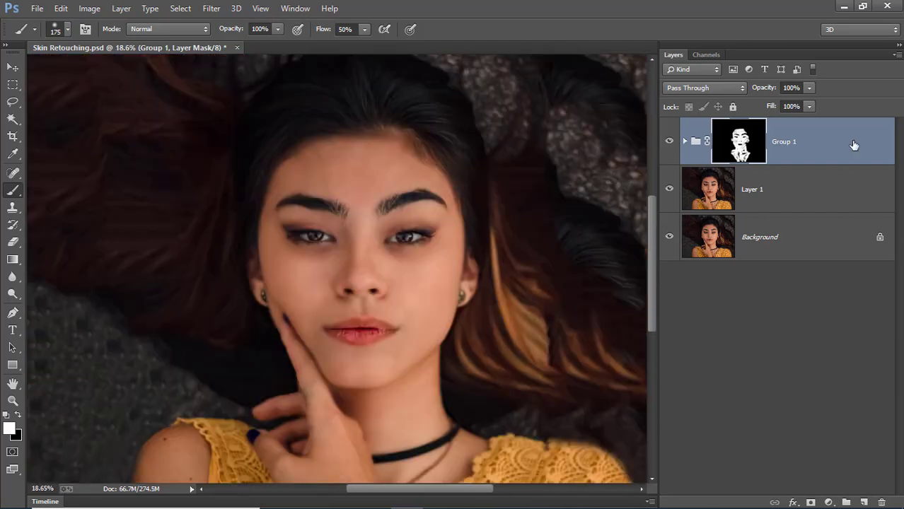
Toggle the 60%-opacity Group 1 smoothing off and on to compare with the original.
{"action": "left_click", "coordinate": [816, 145]}
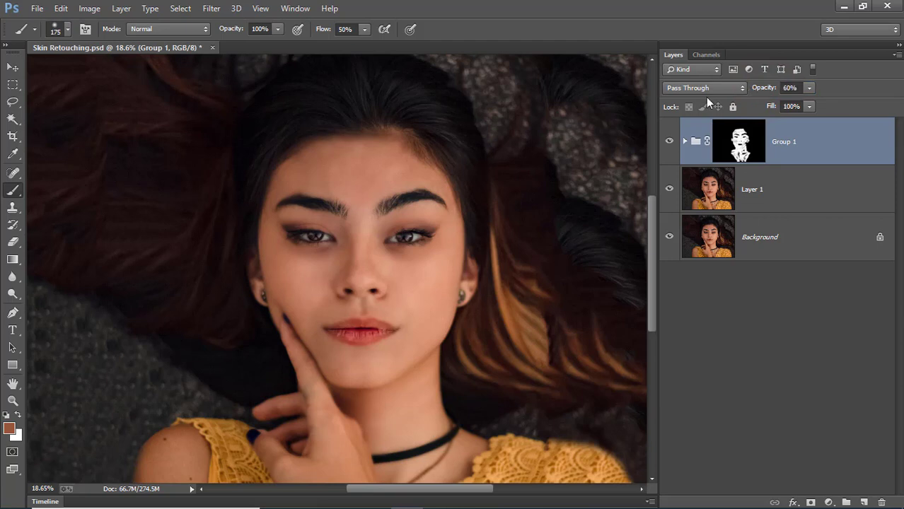
{"action": "left_click", "coordinate": [668, 142]}
{"action": "left_click", "coordinate": [668, 142]}
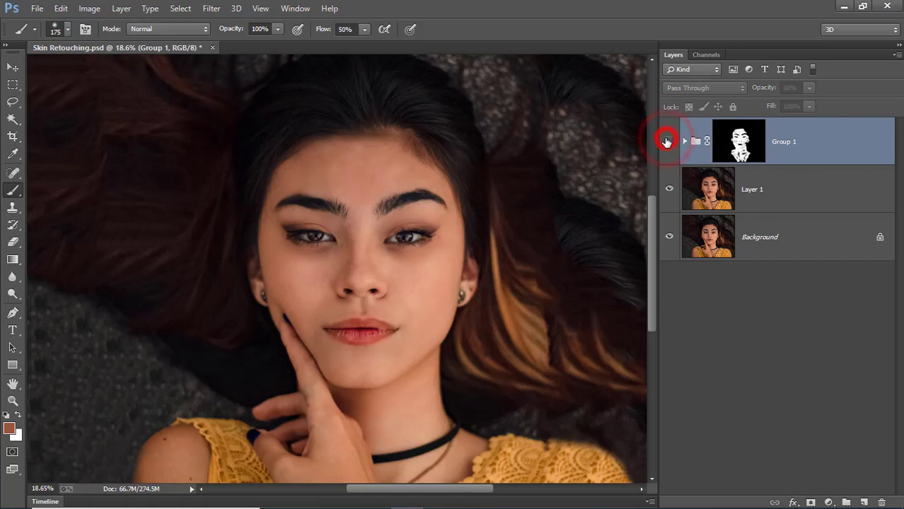
{"action": "left_click", "coordinate": [667, 142]}
{"action": "left_click", "coordinate": [762, 143]}
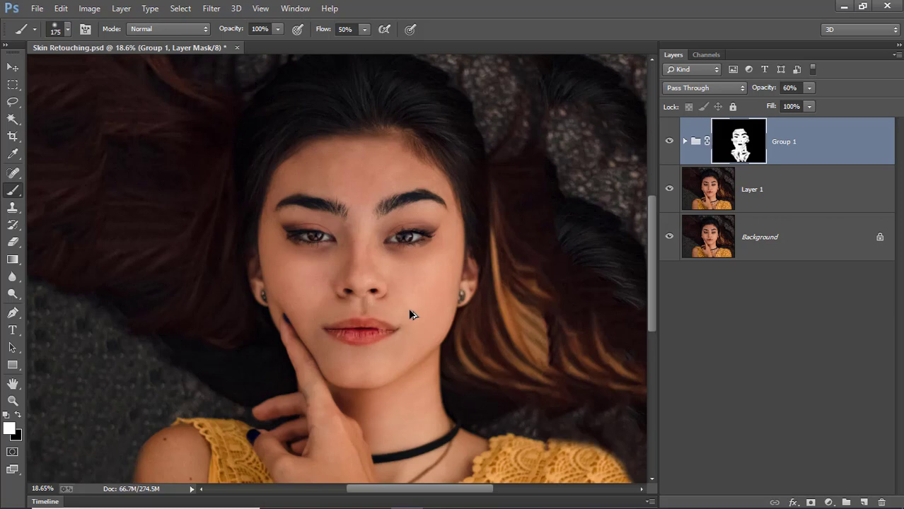
Stamp all visible layers into a new Layer 2, then delete Group 1 and Layer 1.
{"action": "key", "text": "ctrl+shift+alt+e"}
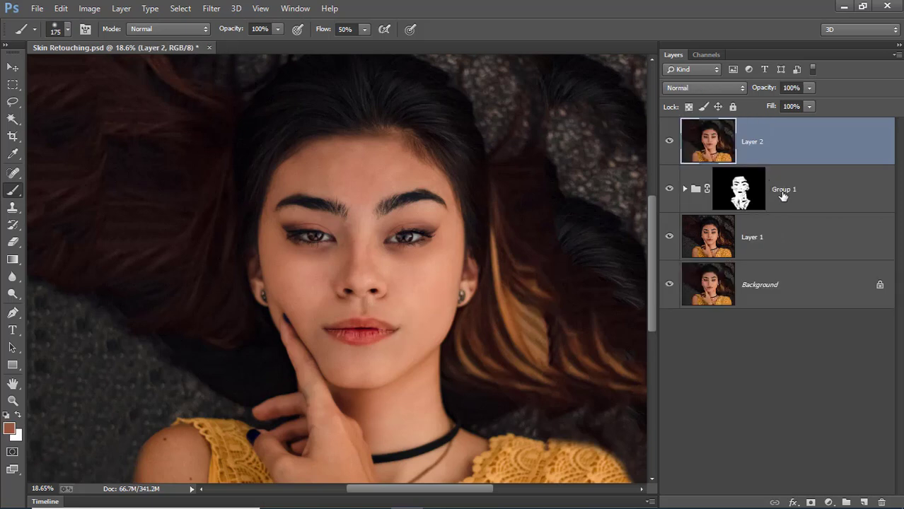
{"action": "left_click", "coordinate": [792, 191]}
{"action": "left_click", "coordinate": [777, 229], "text": "shift"}
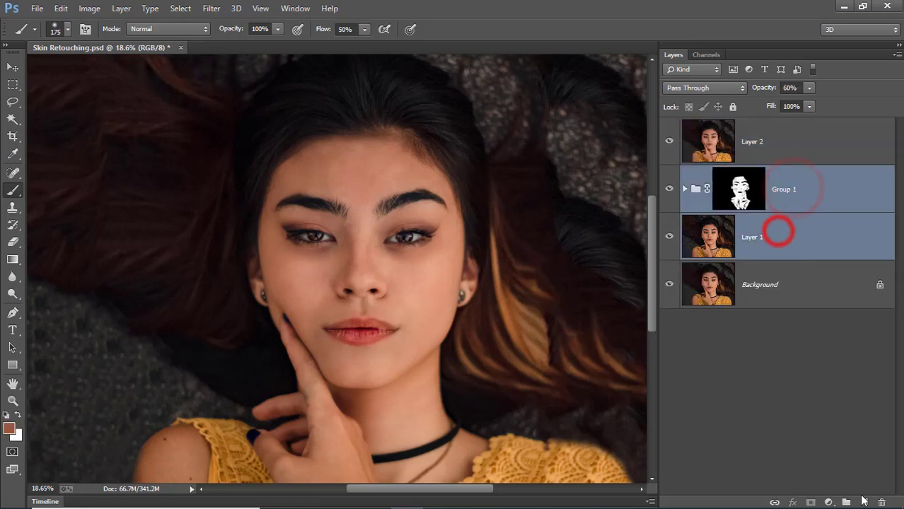
{"action": "left_click", "coordinate": [881, 502]}
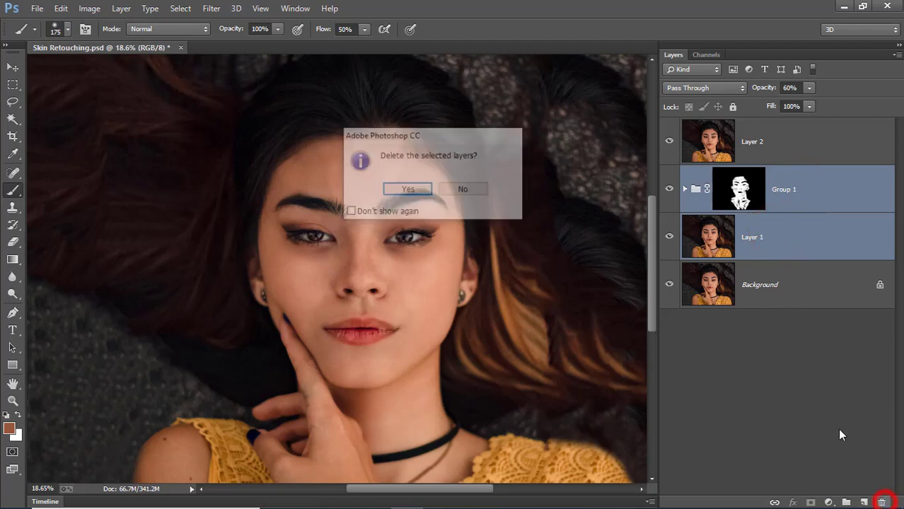
{"action": "left_click", "coordinate": [414, 192]}
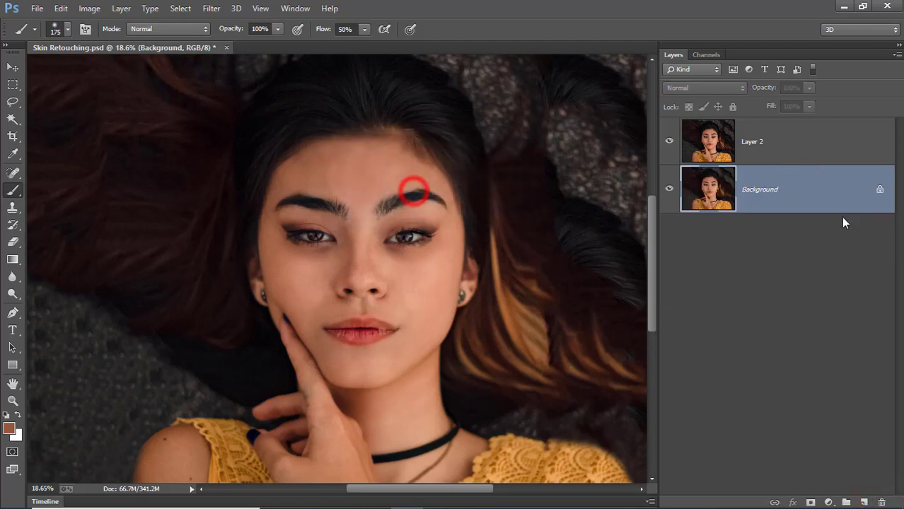
{"action": "left_click", "coordinate": [768, 141]}
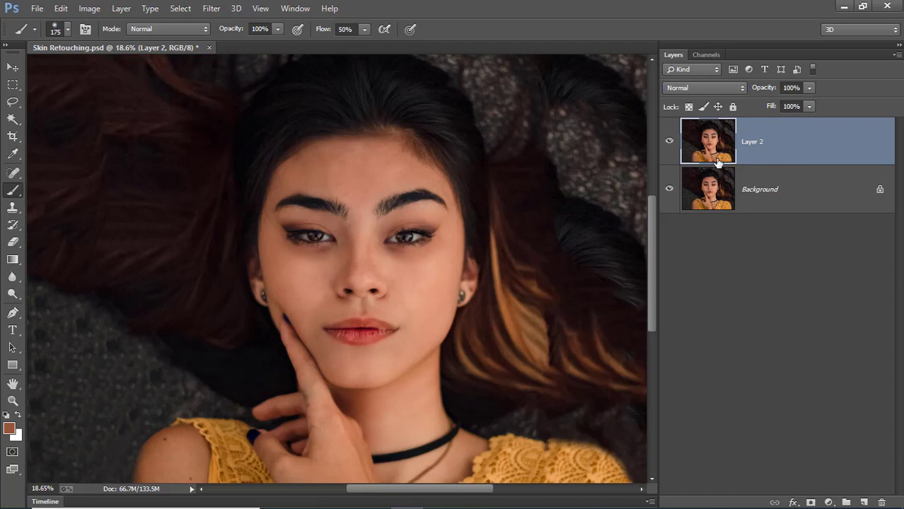
Add a Solid Color fill layer in bright red #fd0e35 and target its mask.
{"action": "left_click", "coordinate": [831, 405]}
{"action": "left_click", "coordinate": [829, 502]}
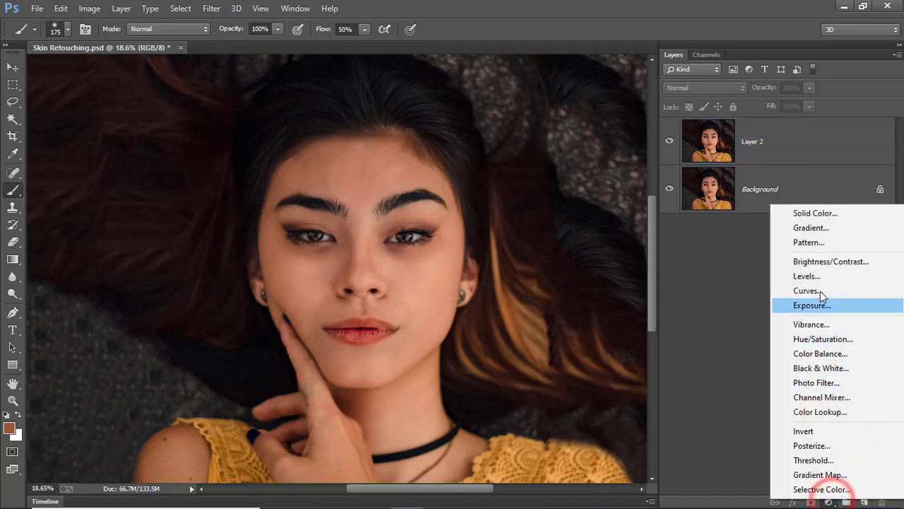
{"action": "left_click", "coordinate": [816, 215]}
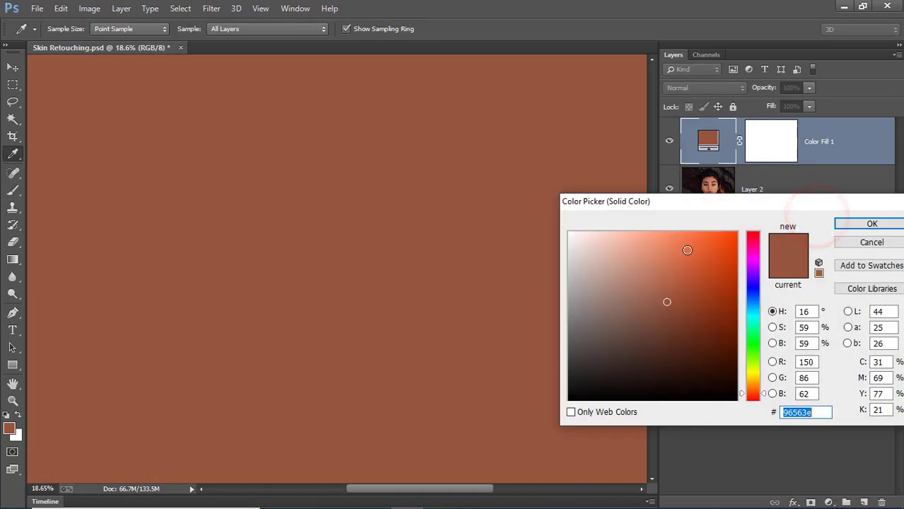
{"action": "left_click", "coordinate": [753, 238]}
{"action": "left_click", "coordinate": [713, 241]}
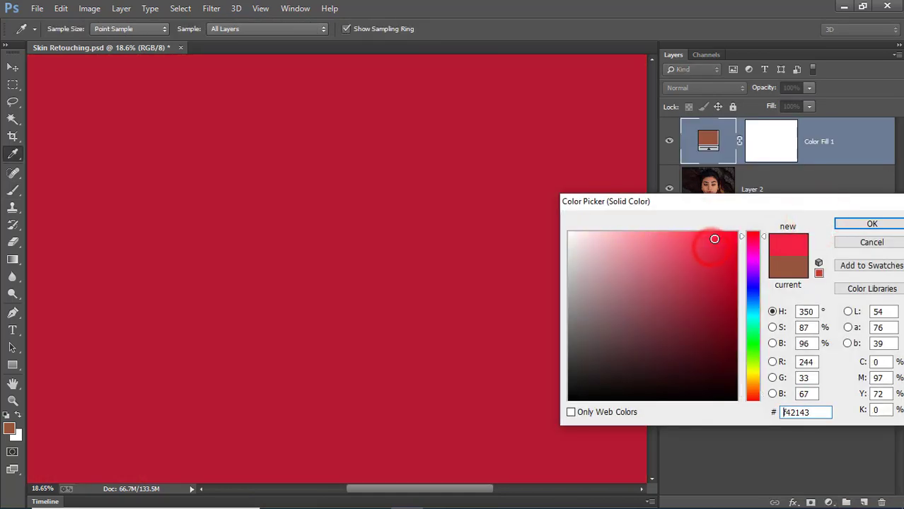
{"action": "left_click_drag", "start_coordinate": [714, 239], "coordinate": [718, 237]}
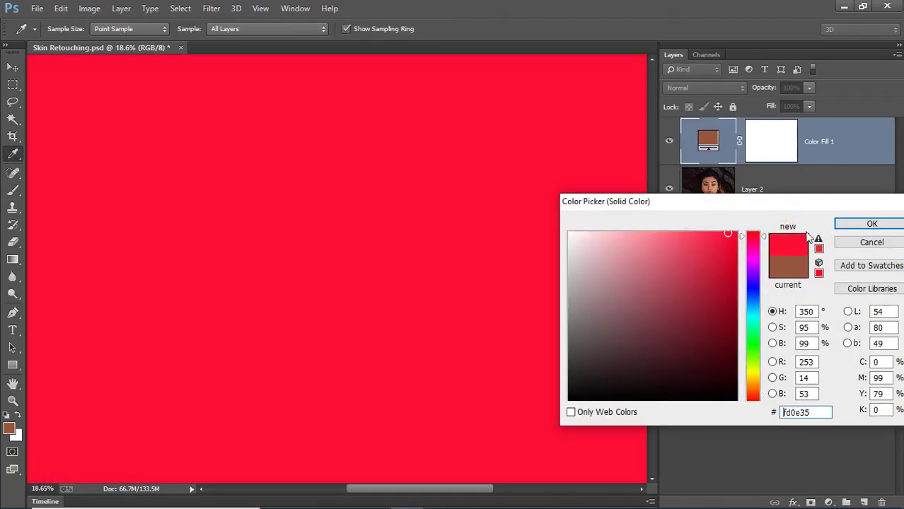
{"action": "left_click", "coordinate": [848, 224]}
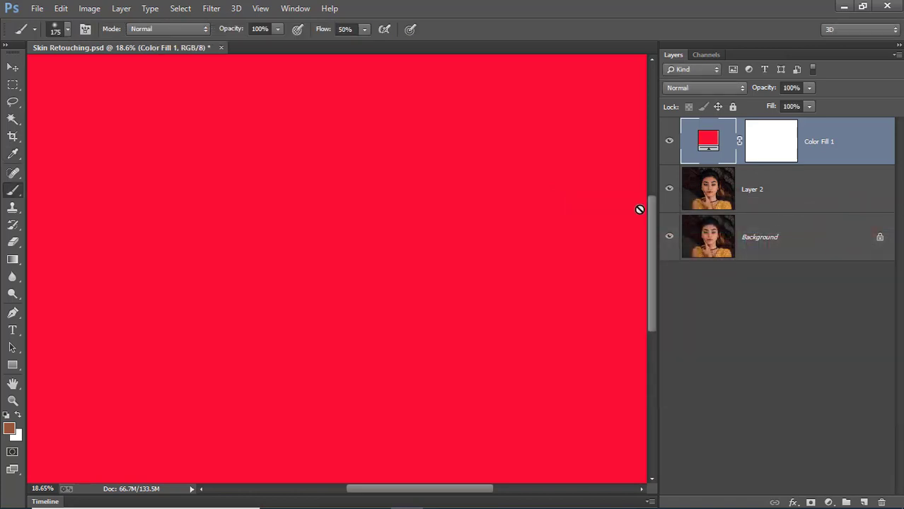
{"action": "left_click", "coordinate": [772, 157]}
Invert the red fill's mask and paint white over the lips to reveal red there only.
{"action": "key", "text": "ctrl+i"}
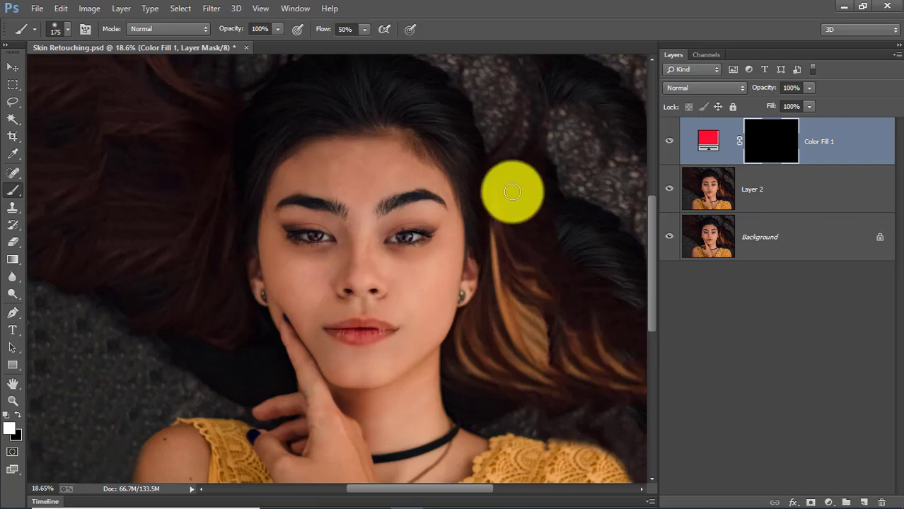
{"action": "mouse_move", "coordinate": [351, 324]}
{"action": "left_mouse_down"}
{"action": "mouse_move", "coordinate": [436, 367]}
{"action": "mouse_move", "coordinate": [388, 322]}
{"action": "mouse_move", "coordinate": [377, 324]}
{"action": "left_mouse_up"}
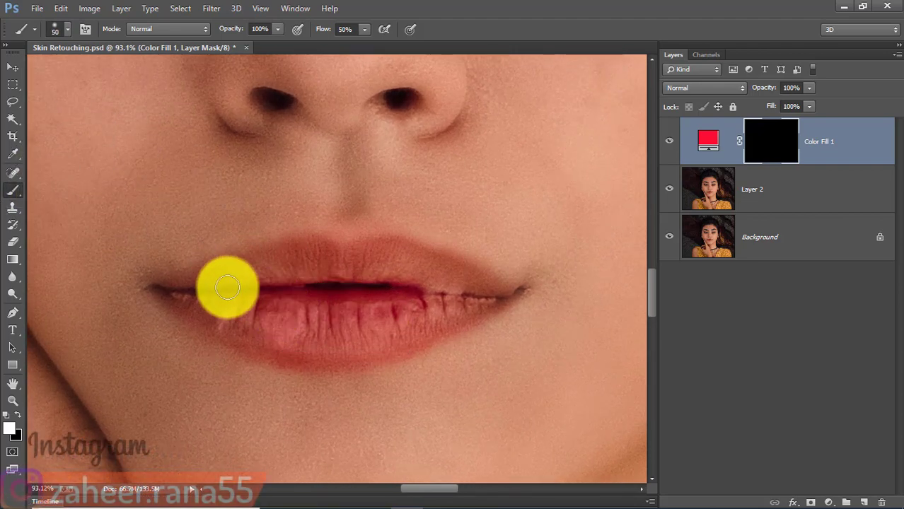
{"action": "key", "text": "bracketleft"}
{"action": "key", "text": "bracketleft"}
{"action": "key", "text": "bracketleft"}
{"action": "key", "text": "bracketleft"}
{"action": "key", "text": "bracketleft"}
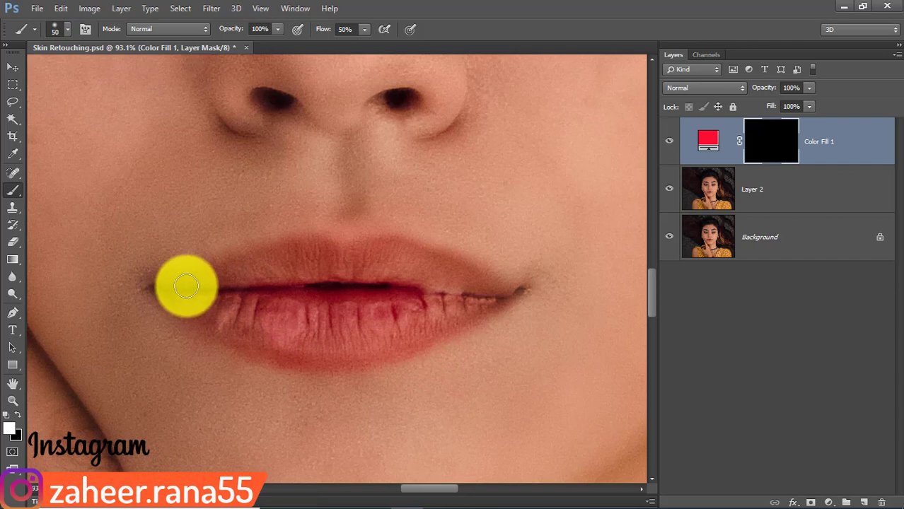
{"action": "mouse_move", "coordinate": [181, 282]}
{"action": "left_mouse_down"}
{"action": "mouse_move", "coordinate": [470, 316]}
{"action": "mouse_move", "coordinate": [175, 305]}
{"action": "mouse_move", "coordinate": [302, 286]}
{"action": "mouse_move", "coordinate": [434, 313]}
{"action": "mouse_move", "coordinate": [327, 263]}
{"action": "mouse_move", "coordinate": [471, 289]}
{"action": "left_mouse_up"}
{"action": "key", "text": "bracketright"}
{"action": "key", "text": "bracketright"}
{"action": "key", "text": "bracketright"}
{"action": "key", "text": "bracketleft"}
{"action": "key", "text": "bracketleft"}
{"action": "key", "text": "bracketleft"}
{"action": "mouse_move", "coordinate": [330, 272]}
{"action": "left_mouse_down"}
{"action": "mouse_move", "coordinate": [170, 284]}
{"action": "mouse_move", "coordinate": [520, 289]}
{"action": "mouse_move", "coordinate": [389, 327]}
{"action": "mouse_move", "coordinate": [382, 255]}
{"action": "left_mouse_up"}
{"action": "key", "text": "bracketleft"}
{"action": "key", "text": "bracketleft"}
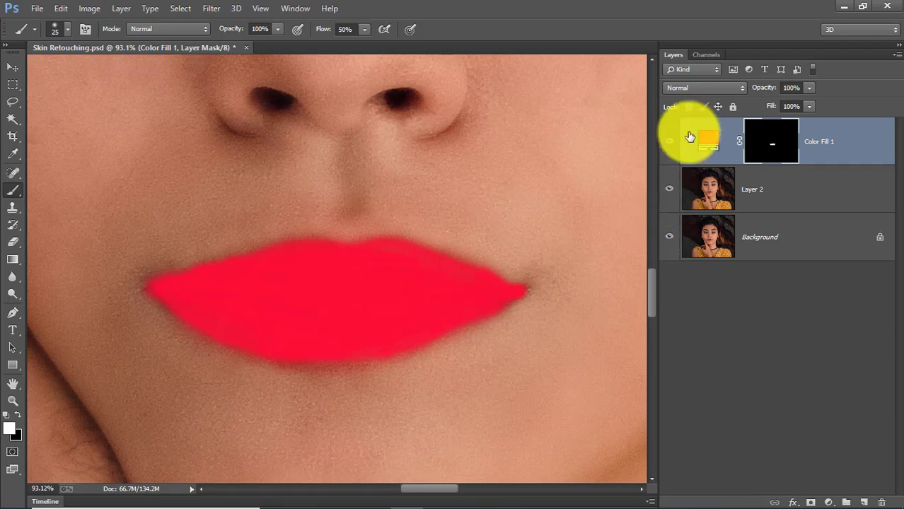
Set Color Fill 1's blend mode to Soft Light.
{"action": "left_click", "coordinate": [710, 86]}
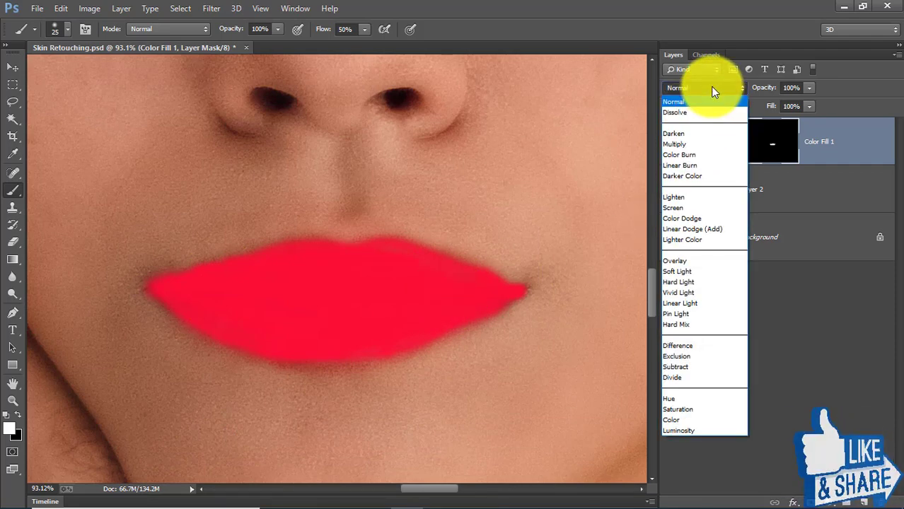
{"action": "left_click", "coordinate": [680, 272]}
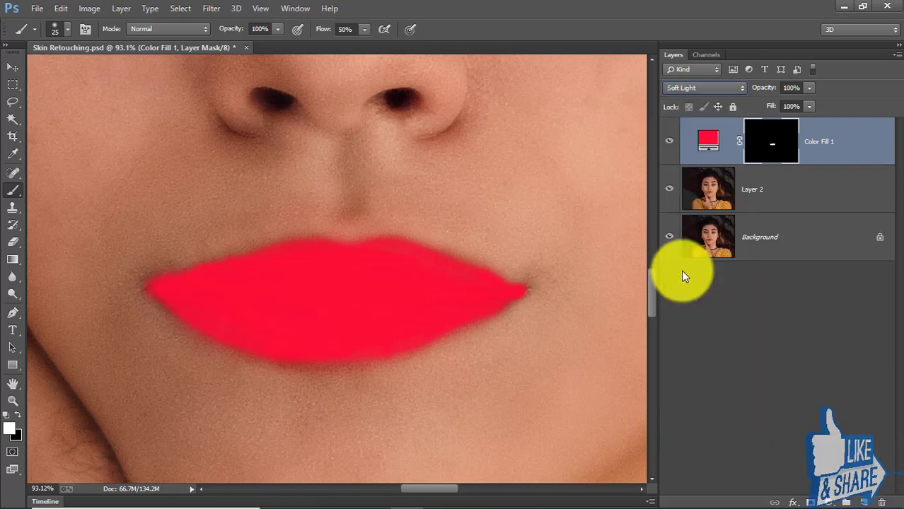
{"action": "left_click", "coordinate": [858, 141]}
Split Color Fill 1's Underlying Layer Blend If sliders to 2/73 and 191/255.
{"action": "double_click", "coordinate": [860, 144]}
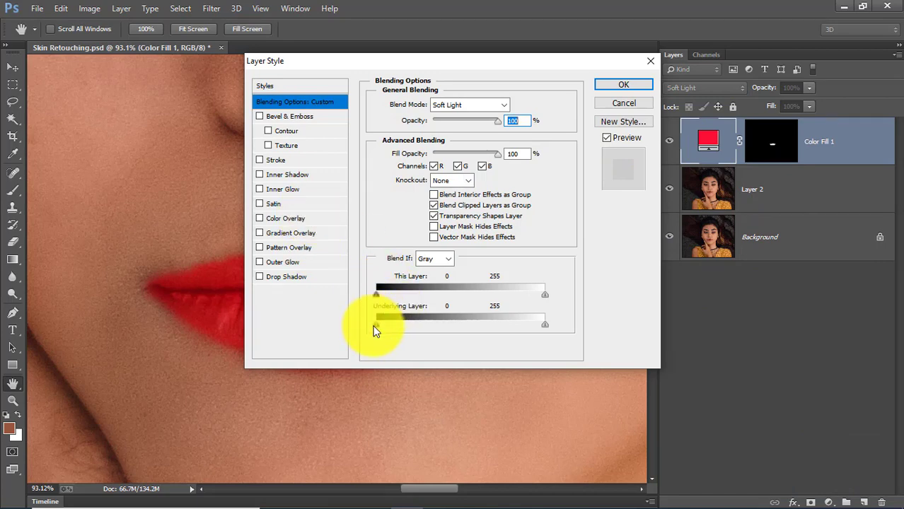
{"action": "left_click_drag", "start_coordinate": [375, 325], "coordinate": [387, 324]}
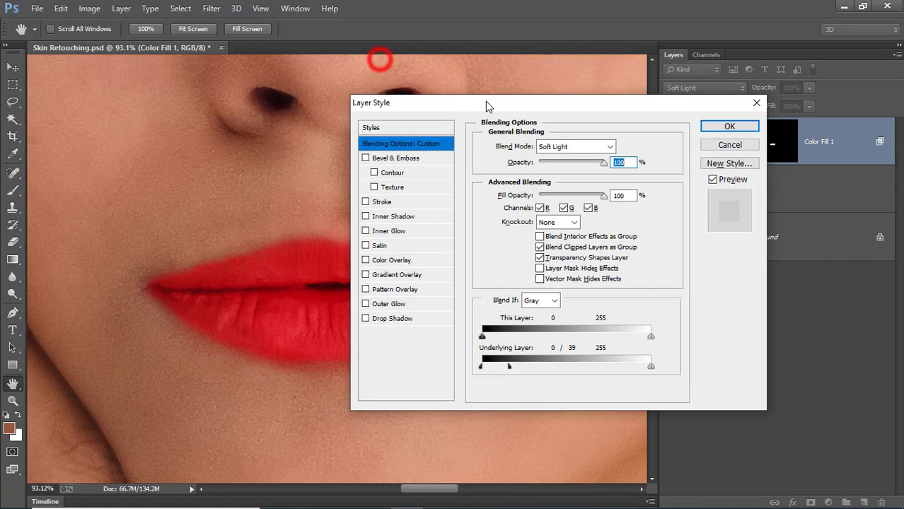
{"action": "left_click_drag", "start_coordinate": [380, 64], "coordinate": [613, 86]}
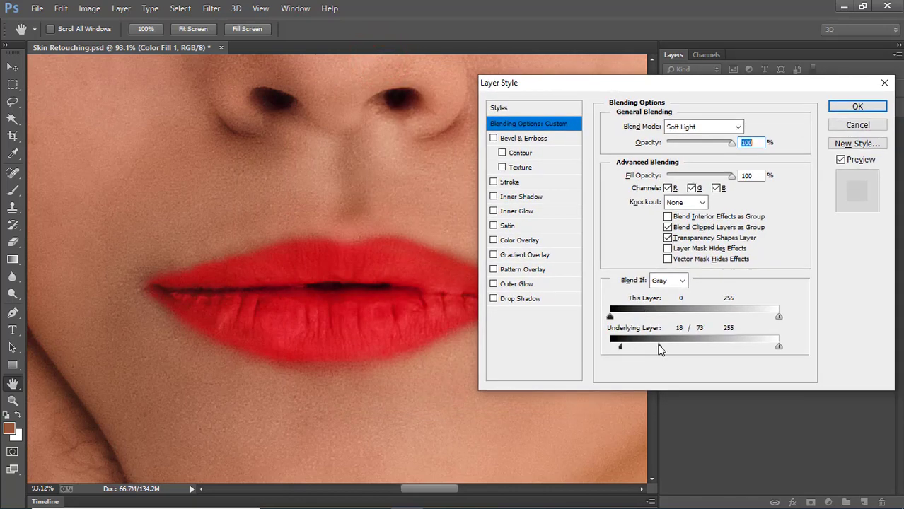
{"action": "left_click_drag", "start_coordinate": [615, 351], "coordinate": [611, 350]}
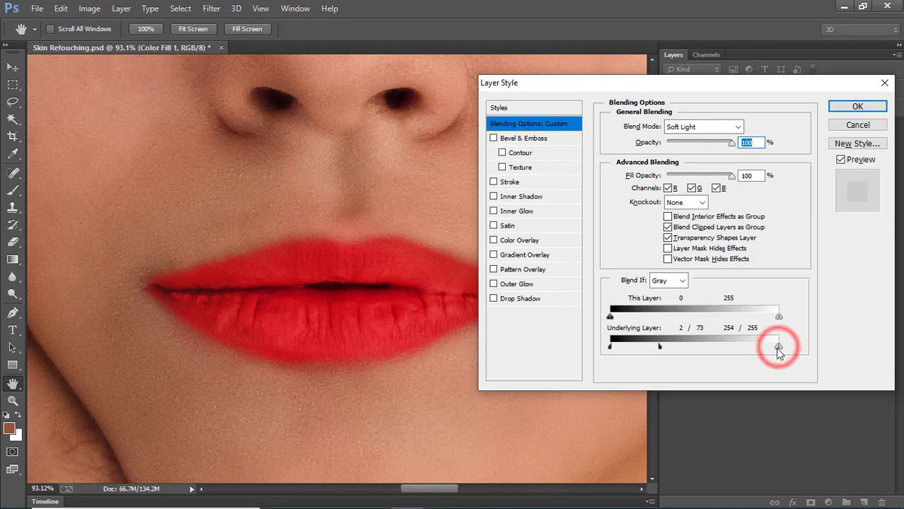
{"action": "mouse_move", "coordinate": [778, 347]}
{"action": "left_mouse_down"}
{"action": "mouse_move", "coordinate": [727, 356]}
{"action": "mouse_move", "coordinate": [745, 350]}
{"action": "left_mouse_up"}
{"action": "left_click", "coordinate": [841, 160]}
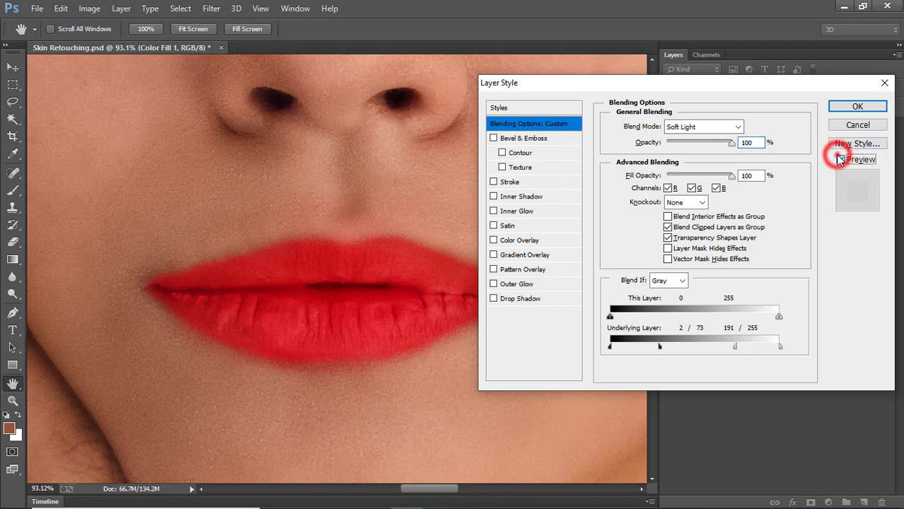
Apply the blending options and lower Color Fill 1's opacity to 60%.
{"action": "left_click", "coordinate": [853, 106]}
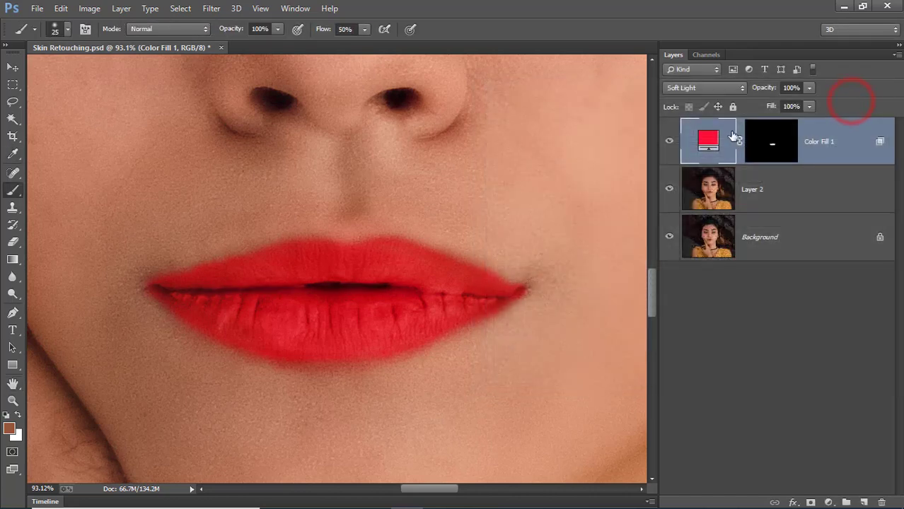
{"action": "left_click", "coordinate": [810, 88]}
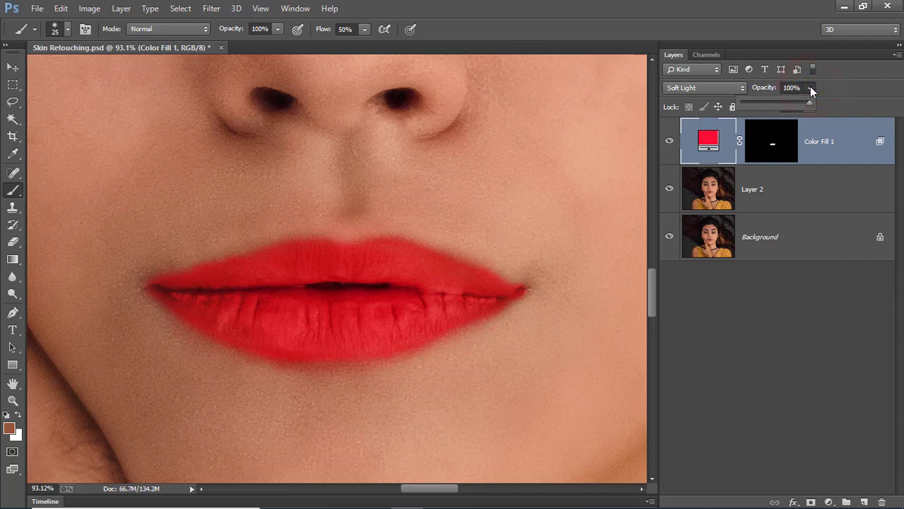
{"action": "left_click_drag", "start_coordinate": [777, 104], "coordinate": [783, 106]}
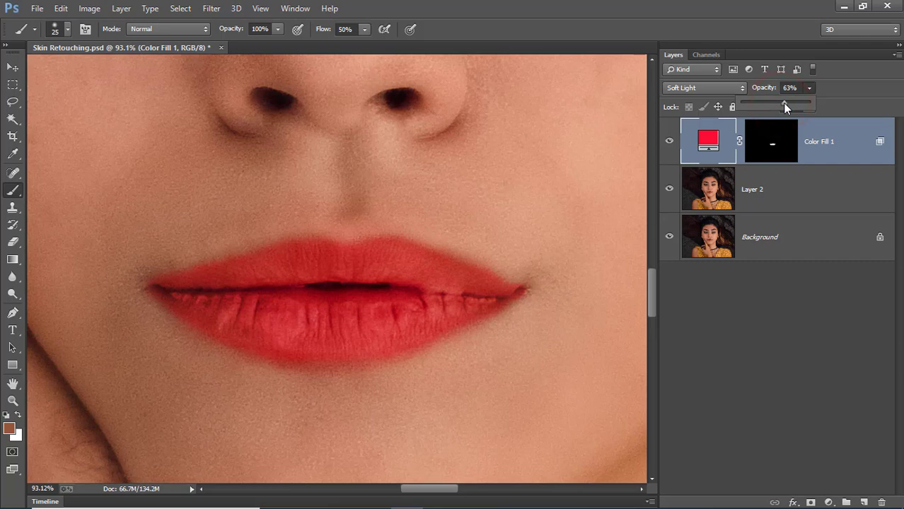
{"action": "left_click_drag", "start_coordinate": [783, 105], "coordinate": [783, 105]}
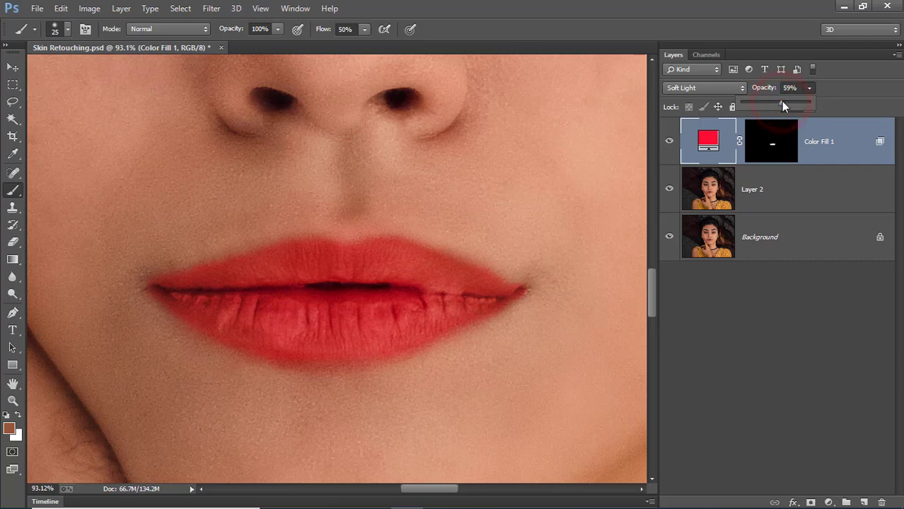
{"action": "left_click", "coordinate": [831, 100]}
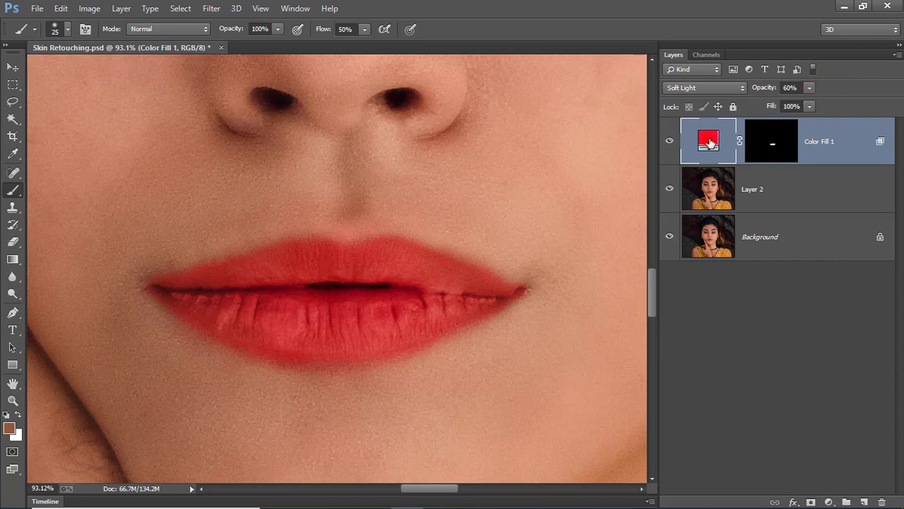
Re-pick the lip fill colour as a fully saturated red, ff002a.
{"action": "double_click", "coordinate": [709, 141]}
{"action": "left_click", "coordinate": [727, 254]}
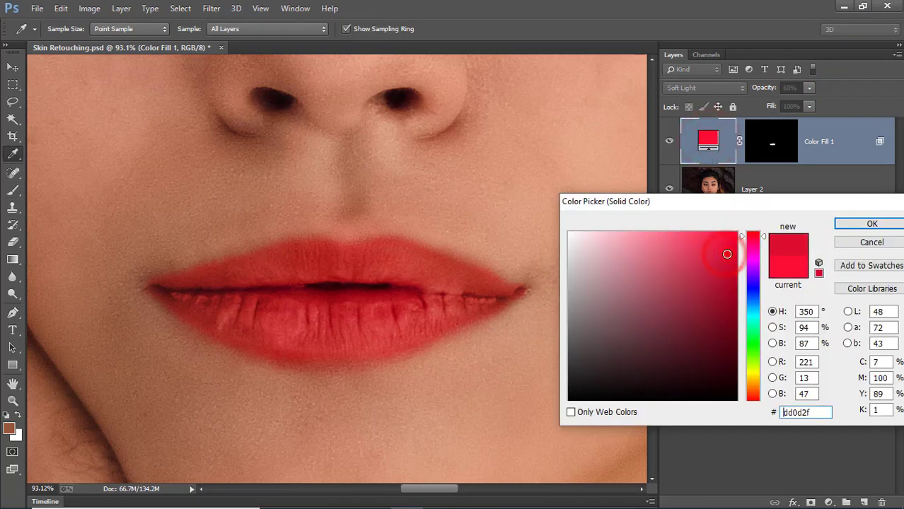
{"action": "left_click_drag", "start_coordinate": [726, 254], "coordinate": [739, 231]}
{"action": "left_click", "coordinate": [751, 258]}
{"action": "left_click", "coordinate": [727, 239]}
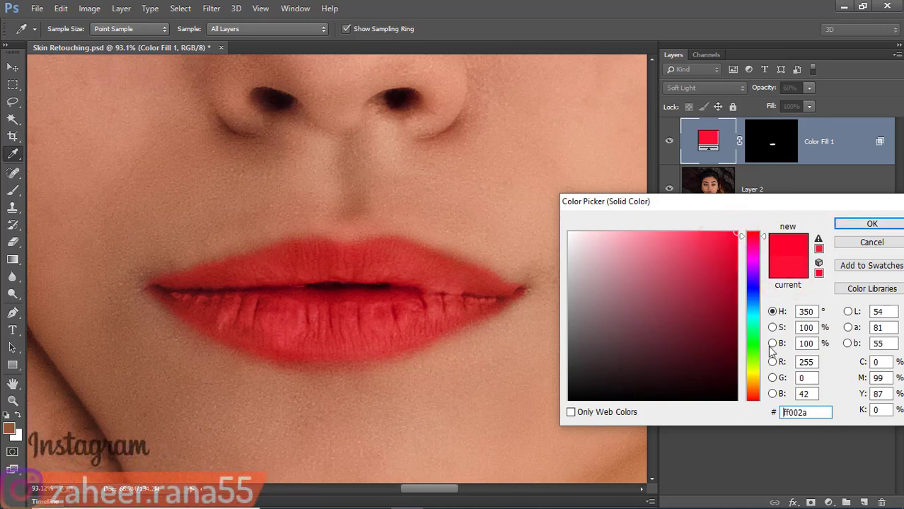
{"action": "left_click", "coordinate": [875, 223]}
Add a Levels layer with inputs 5/1.00/228 at 80% opacity.
{"action": "key", "text": "b"}
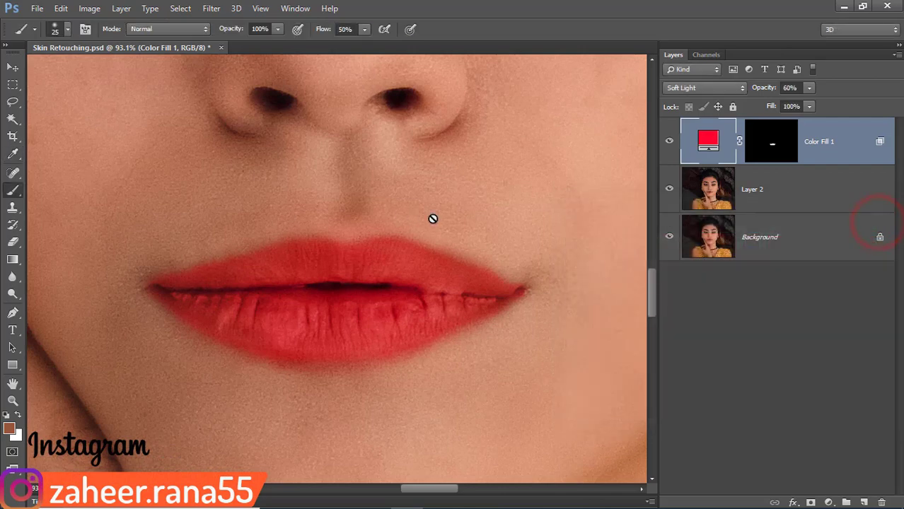
{"action": "scroll", "coordinate": [355, 325], "scroll_direction": "down", "scroll_amount": 5}
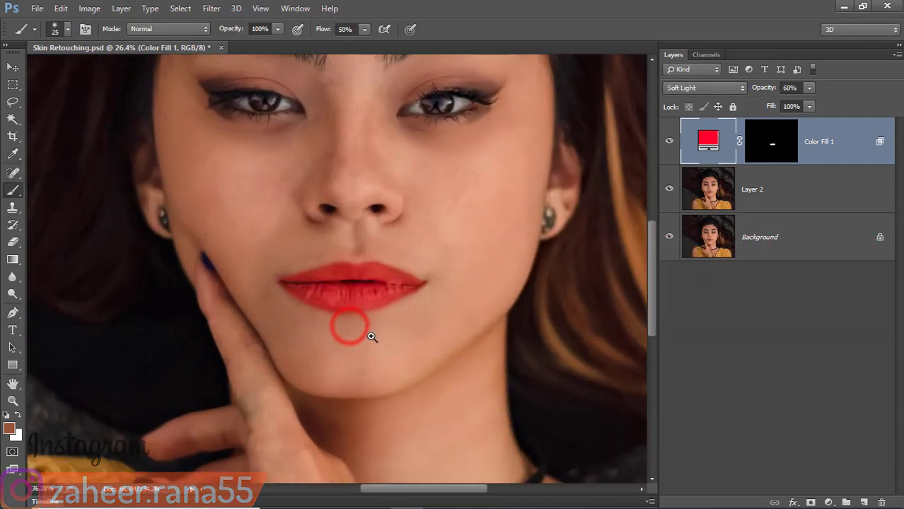
{"action": "scroll", "coordinate": [403, 293], "scroll_direction": "down", "scroll_amount": 1}
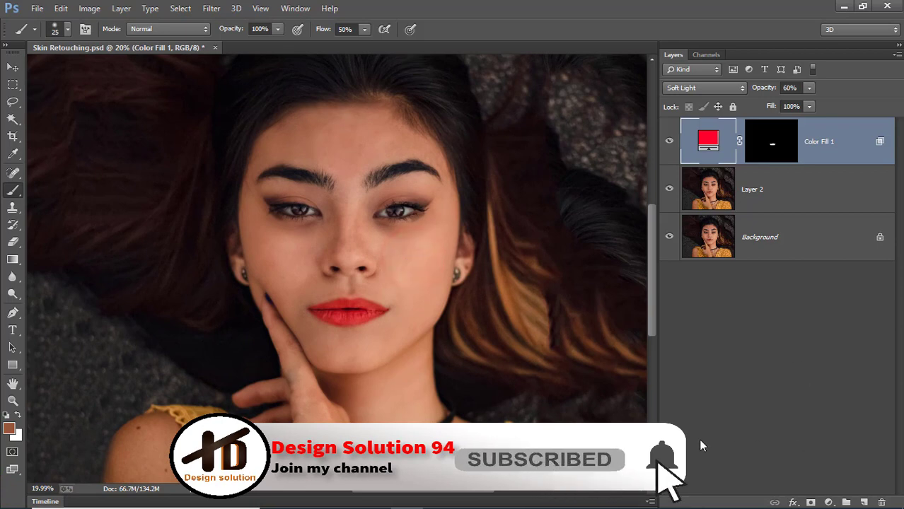
{"action": "left_click", "coordinate": [830, 503]}
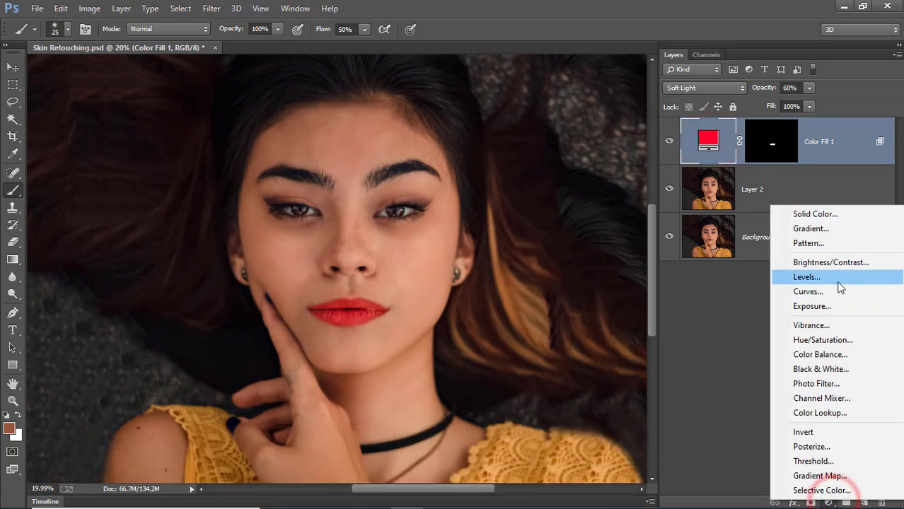
{"action": "left_click", "coordinate": [815, 279]}
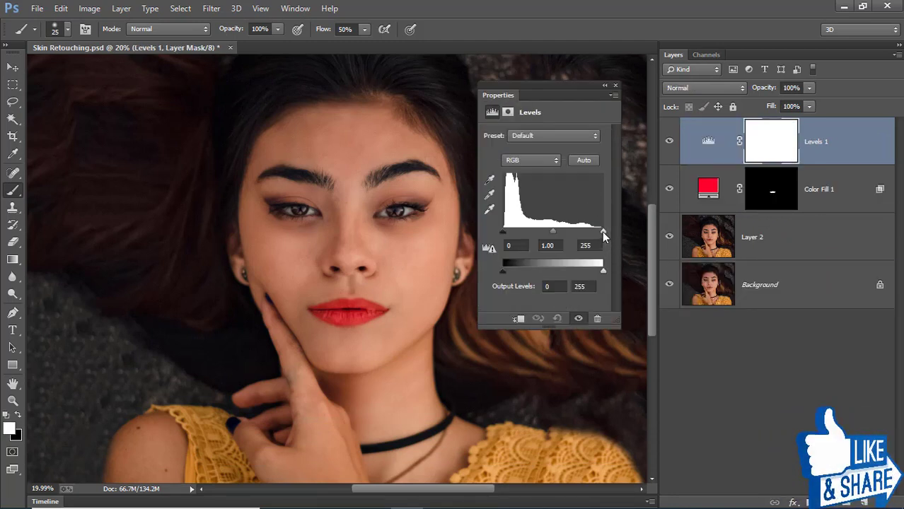
{"action": "left_click_drag", "start_coordinate": [602, 230], "coordinate": [592, 232]}
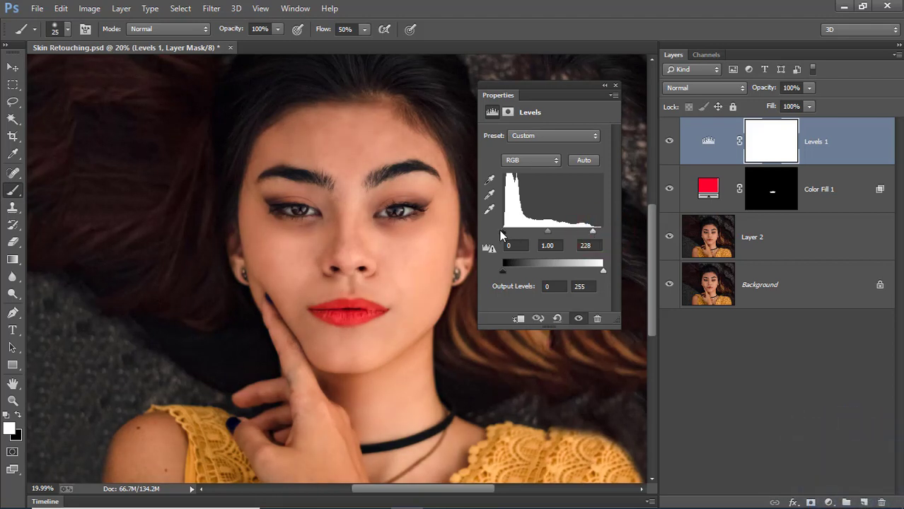
{"action": "left_click_drag", "start_coordinate": [504, 235], "coordinate": [507, 237]}
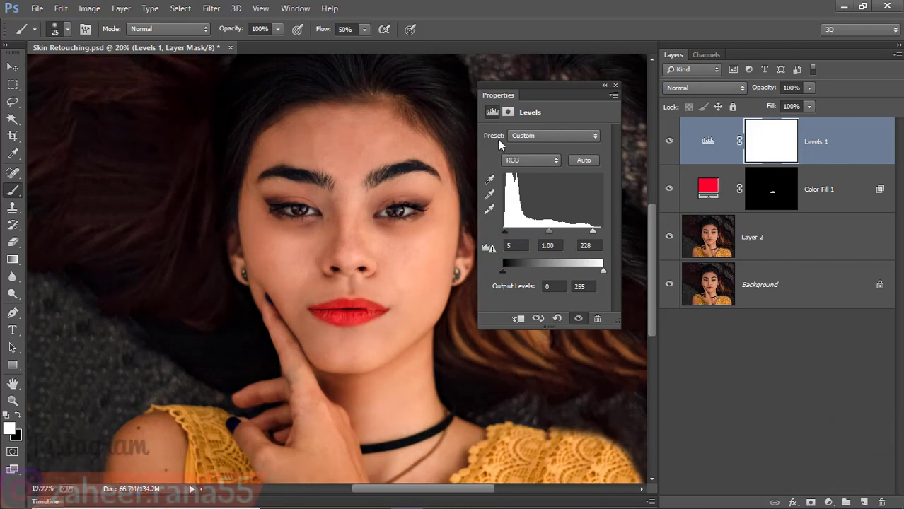
{"action": "left_click", "coordinate": [808, 87]}
{"action": "left_click_drag", "start_coordinate": [809, 103], "coordinate": [796, 104]}
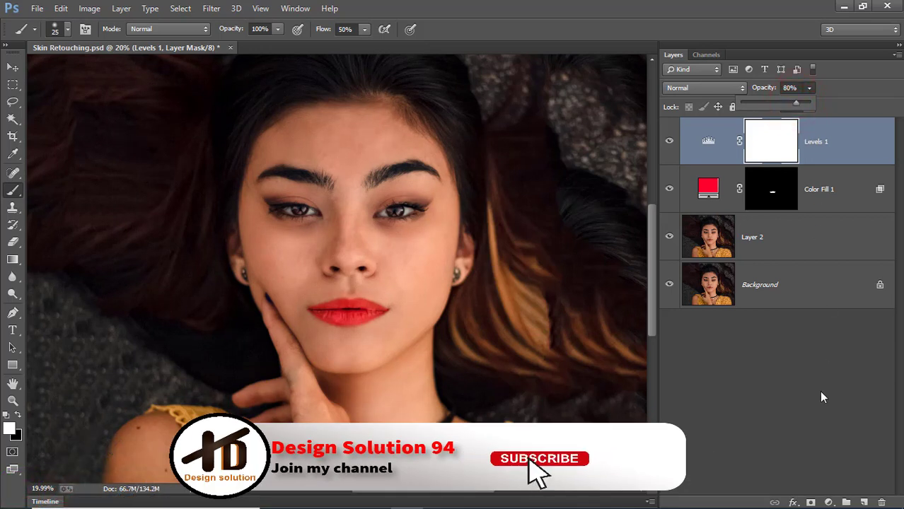
{"action": "left_click", "coordinate": [788, 365]}
Add a Curves layer with raised highlight and eased shadow points at 60% opacity, then stamp visible into Layer 3.
{"action": "left_click", "coordinate": [829, 502]}
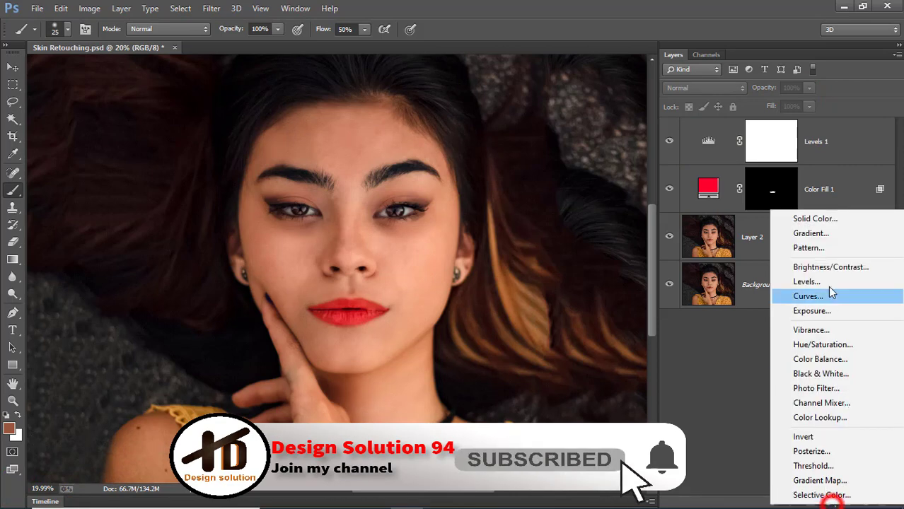
{"action": "left_click", "coordinate": [818, 298]}
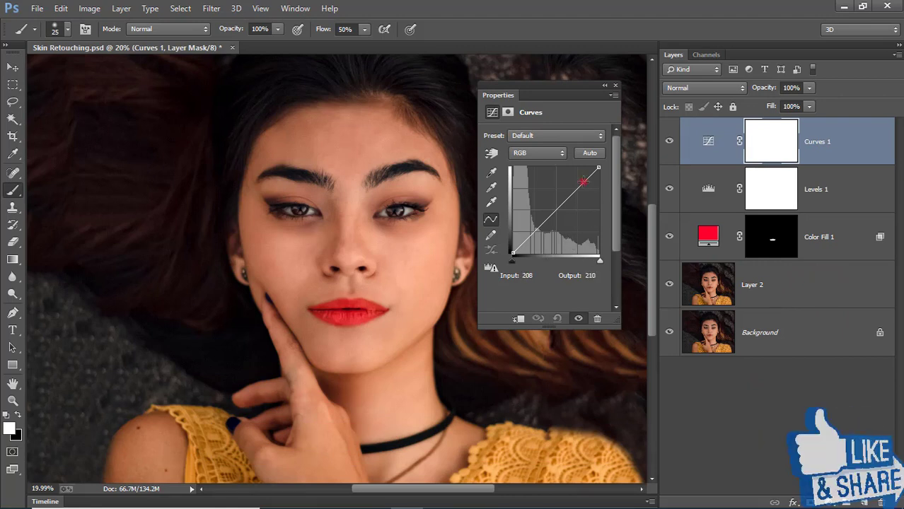
{"action": "left_click_drag", "start_coordinate": [581, 185], "coordinate": [580, 180]}
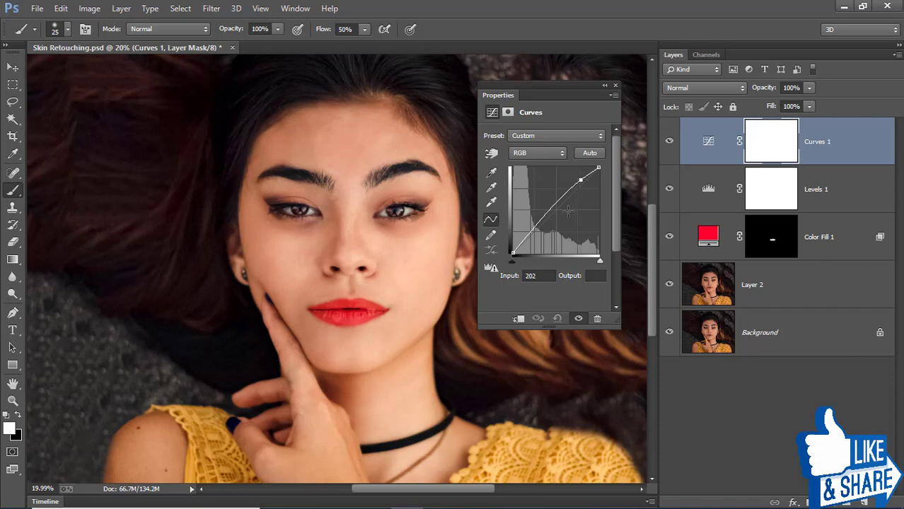
{"action": "left_click_drag", "start_coordinate": [526, 240], "coordinate": [529, 239]}
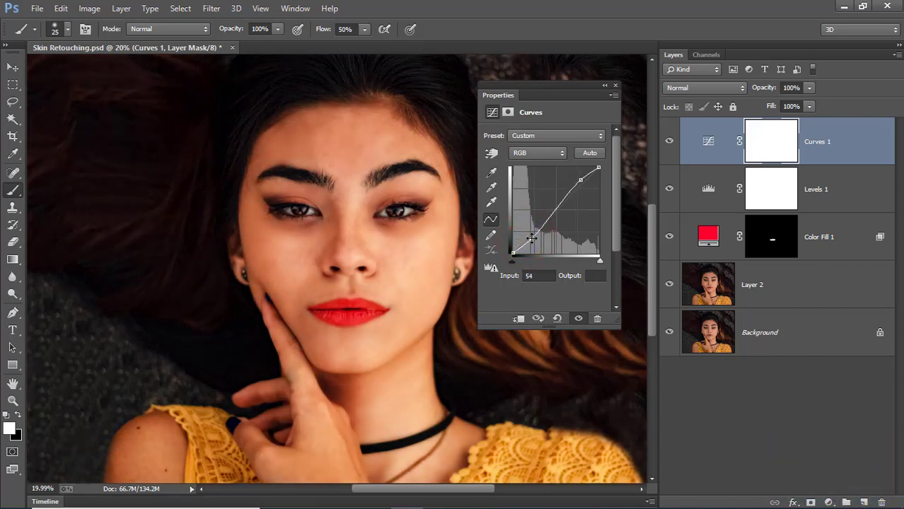
{"action": "left_click_drag", "start_coordinate": [530, 240], "coordinate": [528, 236]}
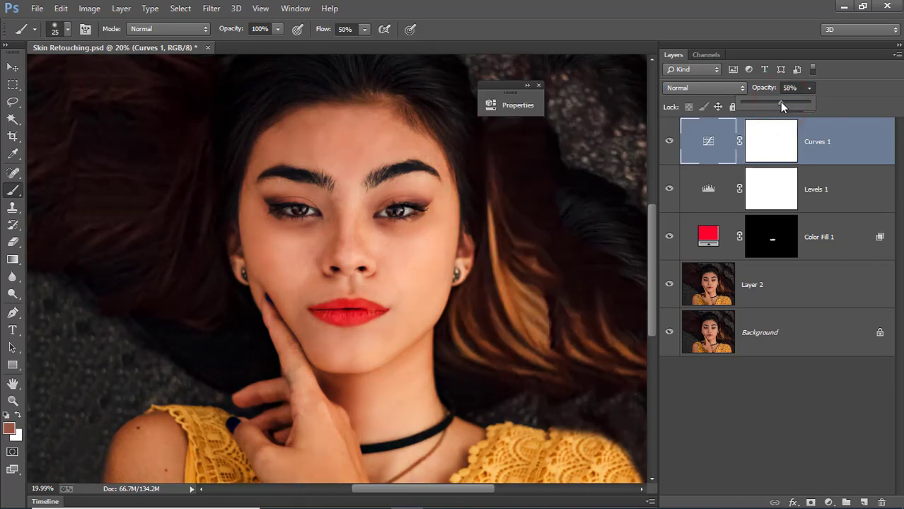
{"action": "left_click_drag", "start_coordinate": [784, 105], "coordinate": [781, 103]}
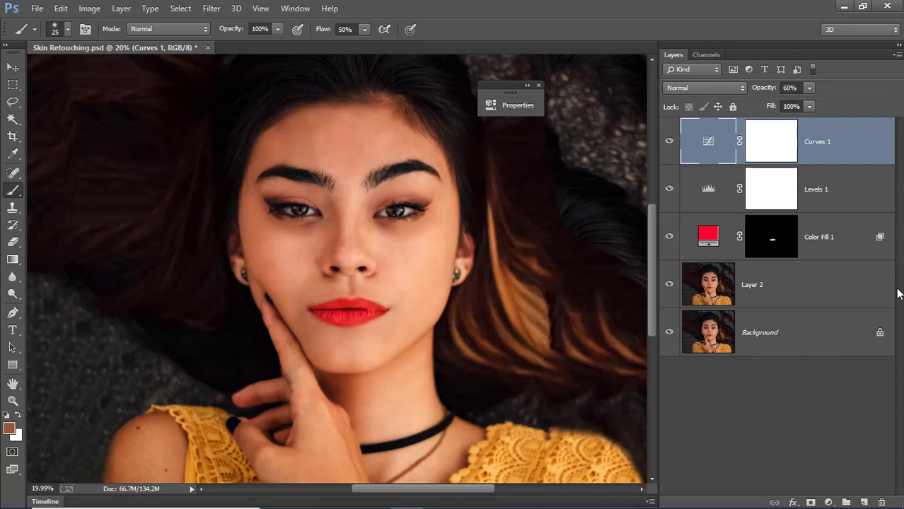
{"action": "key", "text": "ctrl+alt+shift+e"}
Delete the Curves 1 through Layer 2 layers, leaving Layer 3 above the Background.
{"action": "left_click", "coordinate": [792, 331], "text": "shift"}
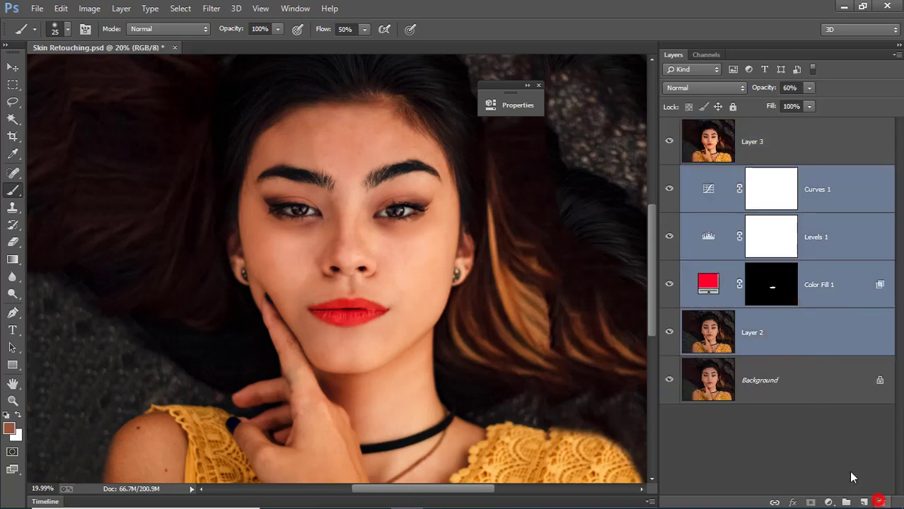
{"action": "left_click", "coordinate": [881, 502]}
{"action": "left_click", "coordinate": [416, 189]}
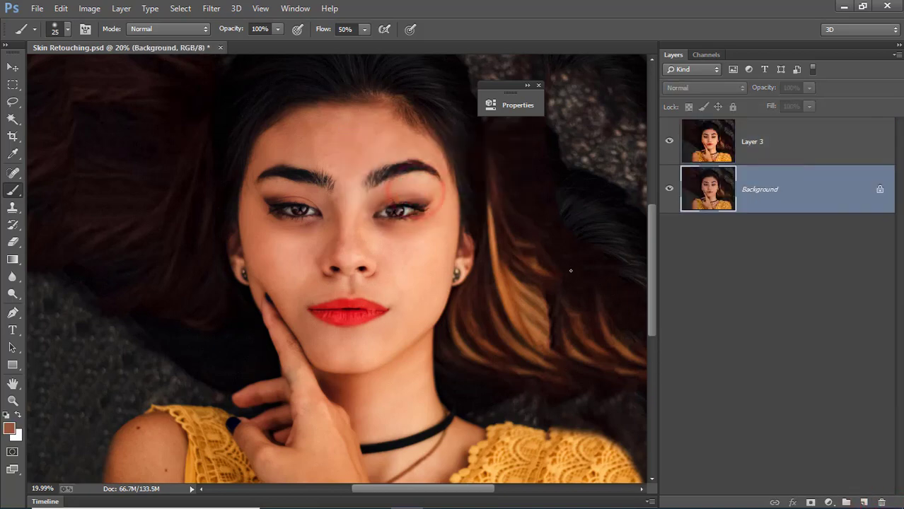
{"action": "scroll", "coordinate": [571, 271], "scroll_direction": "down", "scroll_amount": 2}
{"action": "left_click", "coordinate": [376, 249]}
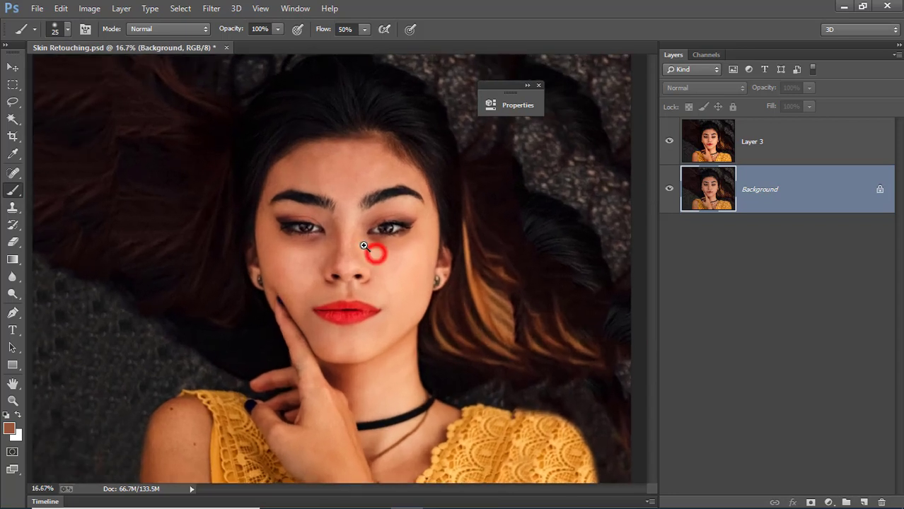
{"action": "left_click_drag", "start_coordinate": [347, 224], "coordinate": [346, 245]}
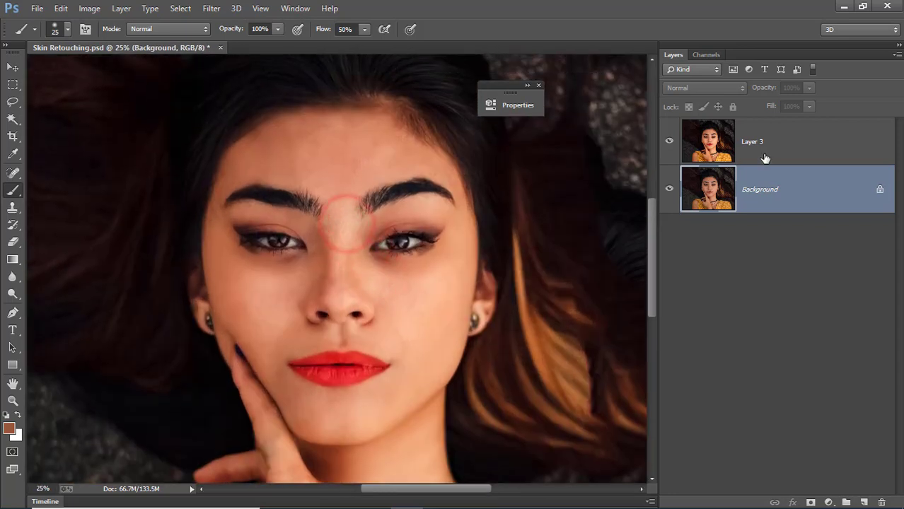
Duplicate Layer 3 and convert the copy into a Smart Object.
{"action": "left_click", "coordinate": [760, 140]}
{"action": "key", "text": "ctrl+j"}
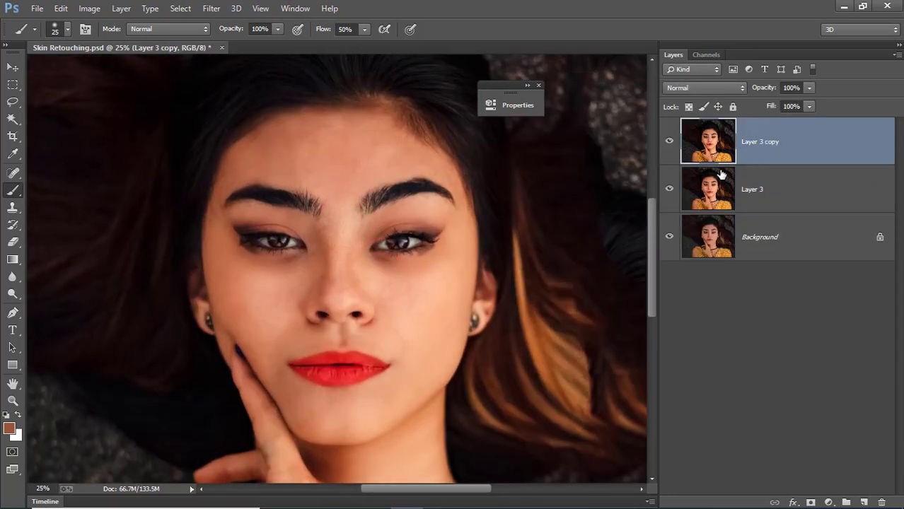
{"action": "right_click", "coordinate": [756, 143]}
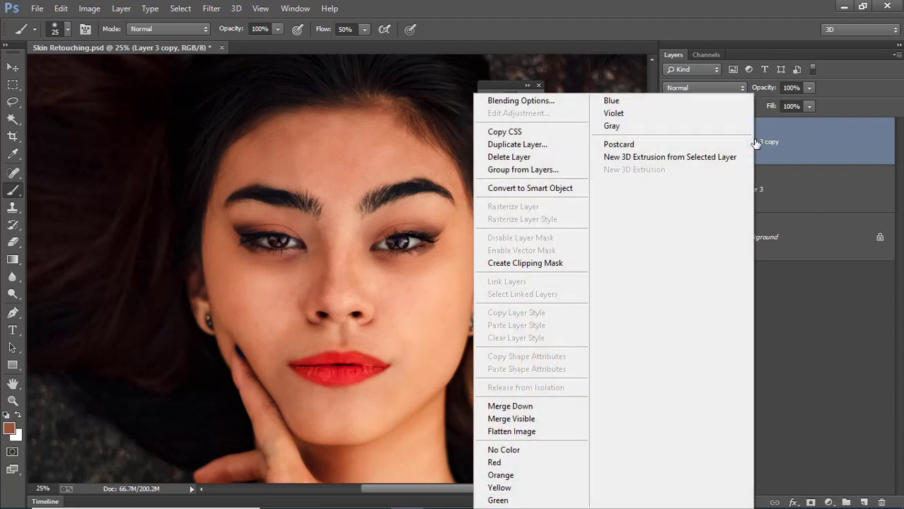
{"action": "left_click", "coordinate": [542, 189]}
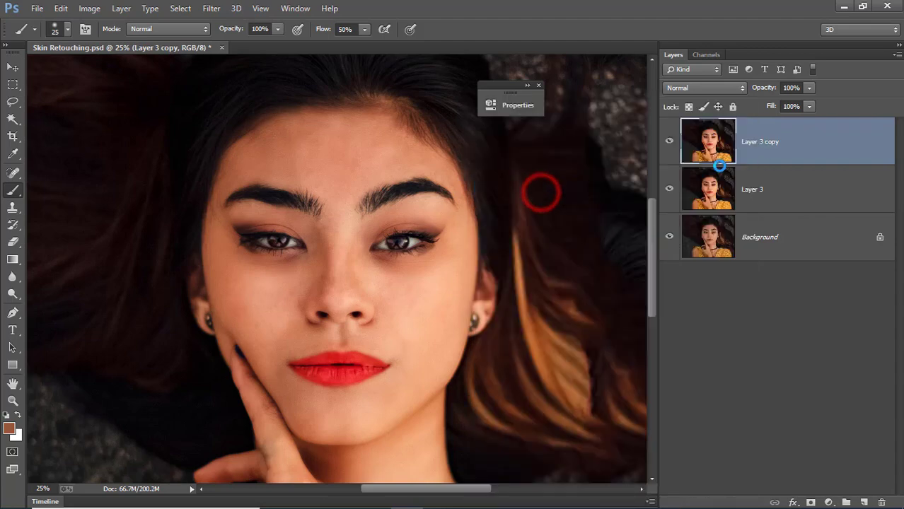
Apply Smart Sharpen to Layer 3 copy: Amount 426%, Radius 1.1 px, Reduce Noise 100%.
{"action": "left_click", "coordinate": [210, 10]}
{"action": "mouse_move", "coordinate": [225, 230]}
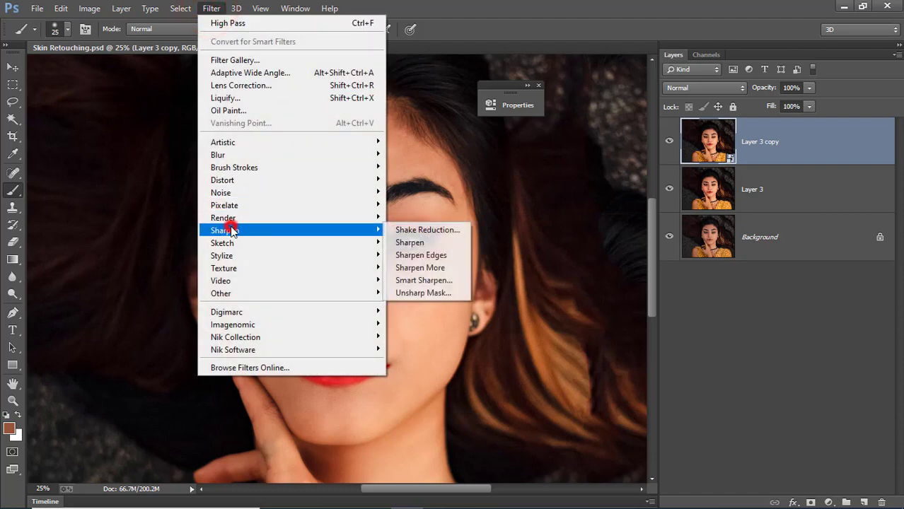
{"action": "left_click", "coordinate": [426, 281]}
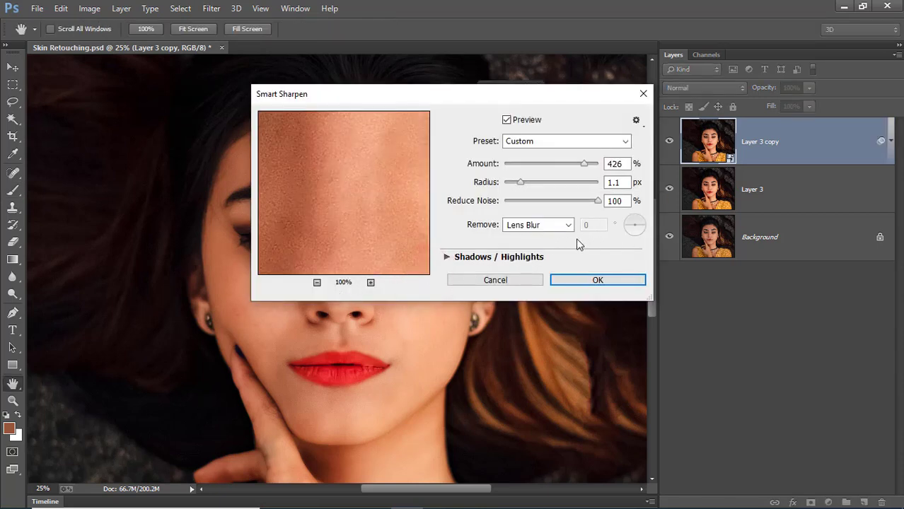
{"action": "left_click", "coordinate": [522, 120]}
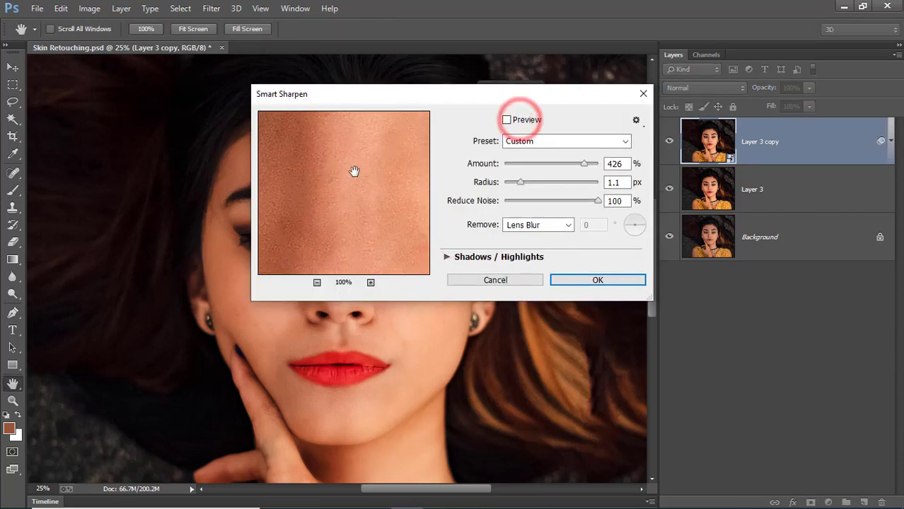
{"action": "left_click_drag", "start_coordinate": [347, 172], "coordinate": [355, 205]}
{"action": "mouse_move", "coordinate": [374, 265]}
{"action": "left_mouse_down"}
{"action": "mouse_move", "coordinate": [336, 200]}
{"action": "mouse_move", "coordinate": [382, 204]}
{"action": "mouse_move", "coordinate": [391, 269]}
{"action": "mouse_move", "coordinate": [363, 211]}
{"action": "mouse_move", "coordinate": [371, 251]}
{"action": "left_mouse_up"}
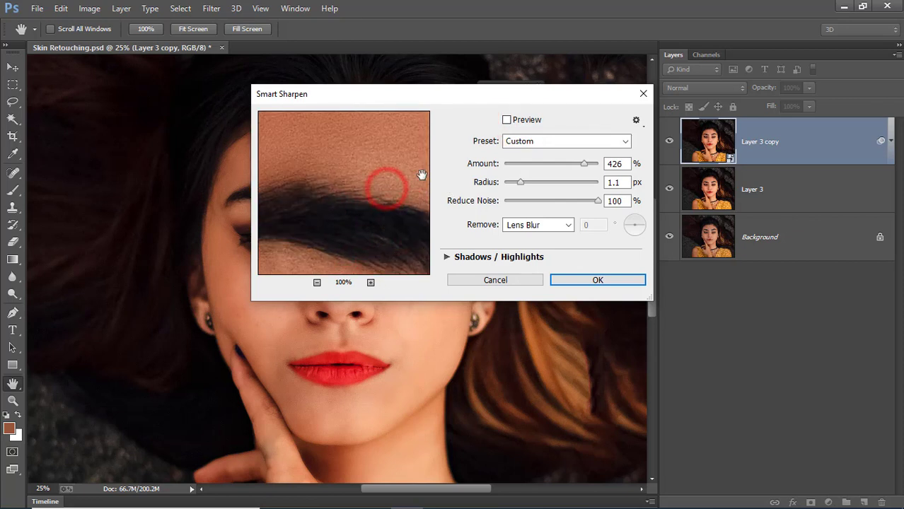
{"action": "left_click", "coordinate": [505, 120]}
{"action": "left_click_drag", "start_coordinate": [333, 210], "coordinate": [335, 161]}
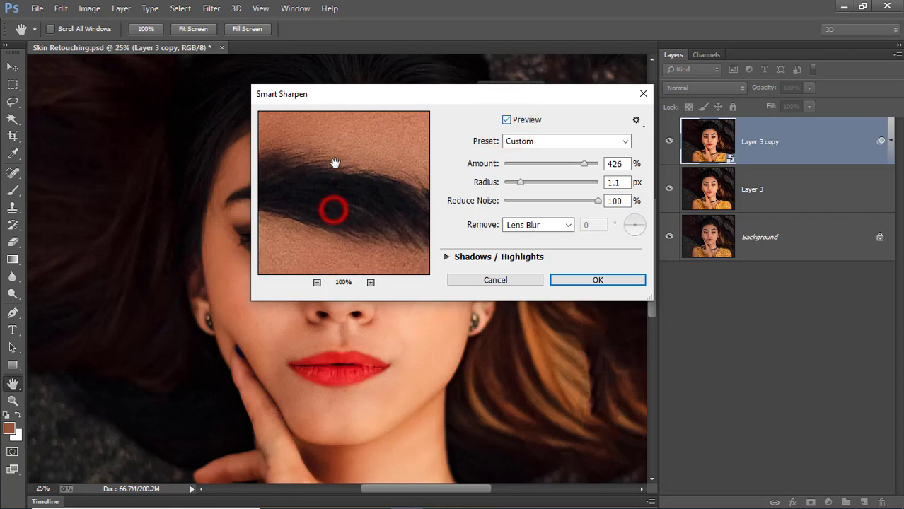
{"action": "left_click", "coordinate": [506, 121]}
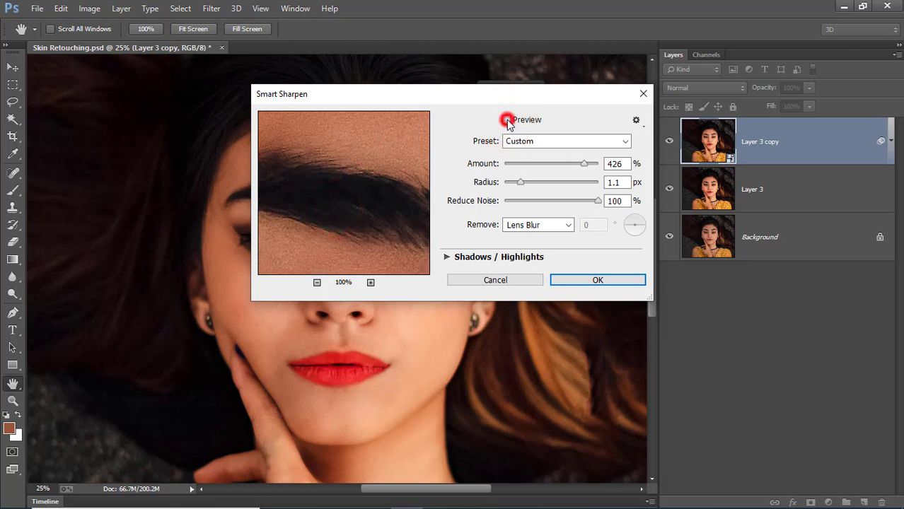
{"action": "left_click", "coordinate": [507, 121]}
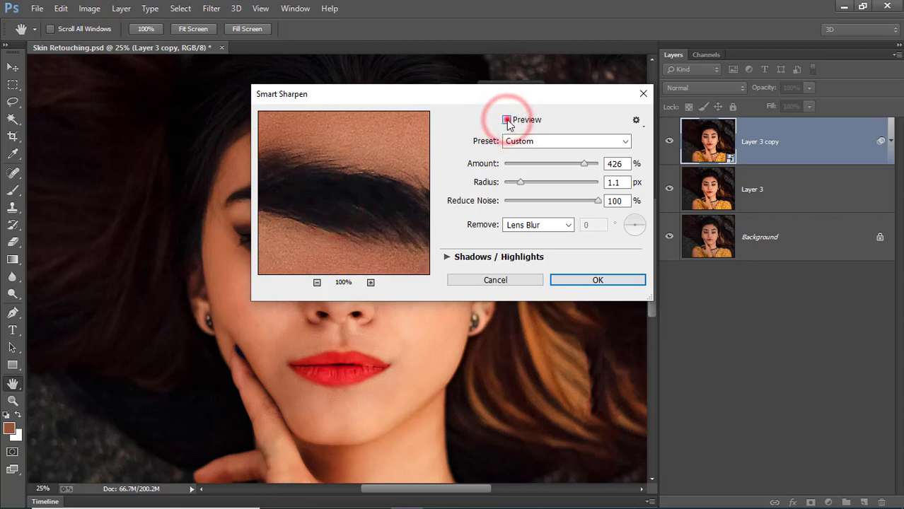
{"action": "left_click", "coordinate": [506, 121]}
{"action": "left_click", "coordinate": [598, 279]}
{"action": "key", "text": "b"}
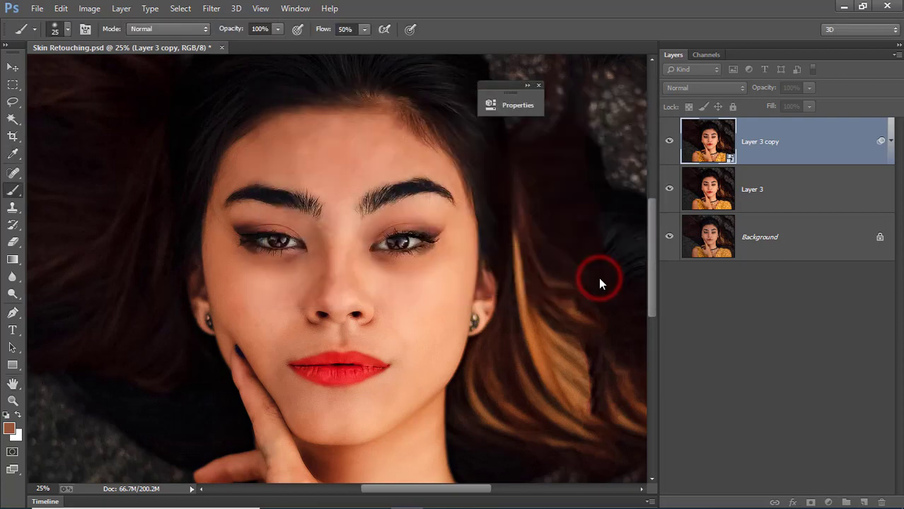
{"action": "left_click_drag", "start_coordinate": [305, 193], "coordinate": [593, 243]}
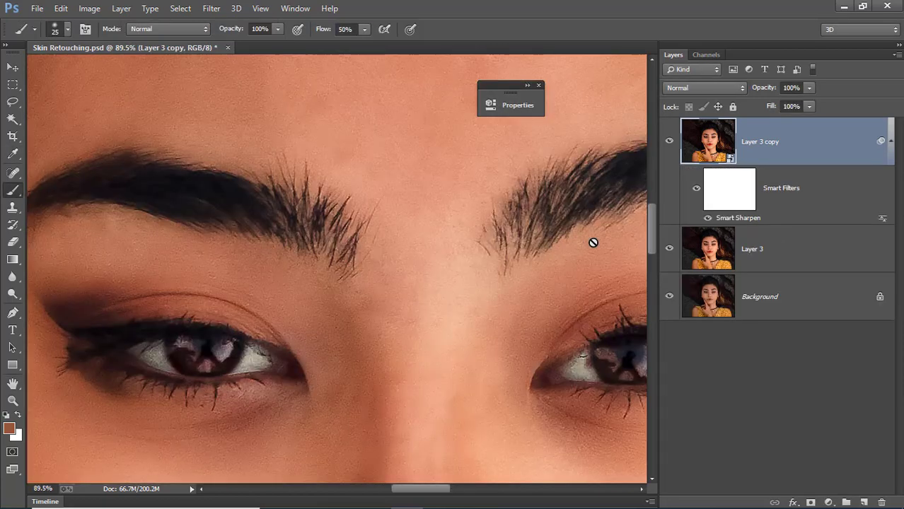
{"action": "left_click", "coordinate": [668, 140]}
{"action": "left_click", "coordinate": [668, 141]}
{"action": "key", "text": "ctrl+0"}
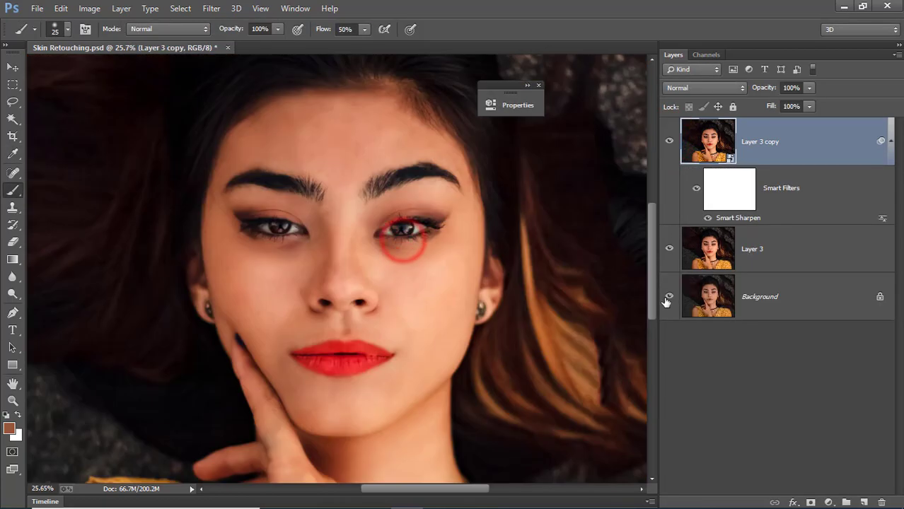
{"action": "left_click", "coordinate": [669, 299], "text": "alt"}
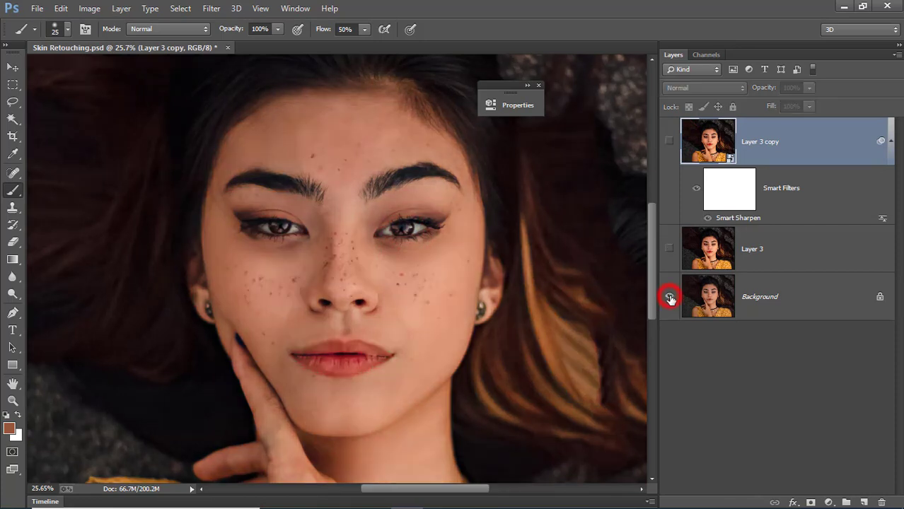
{"action": "left_click", "coordinate": [669, 299], "text": "alt"}
{"action": "left_click", "coordinate": [670, 298], "text": "alt"}
{"action": "left_click", "coordinate": [670, 298], "text": "alt"}
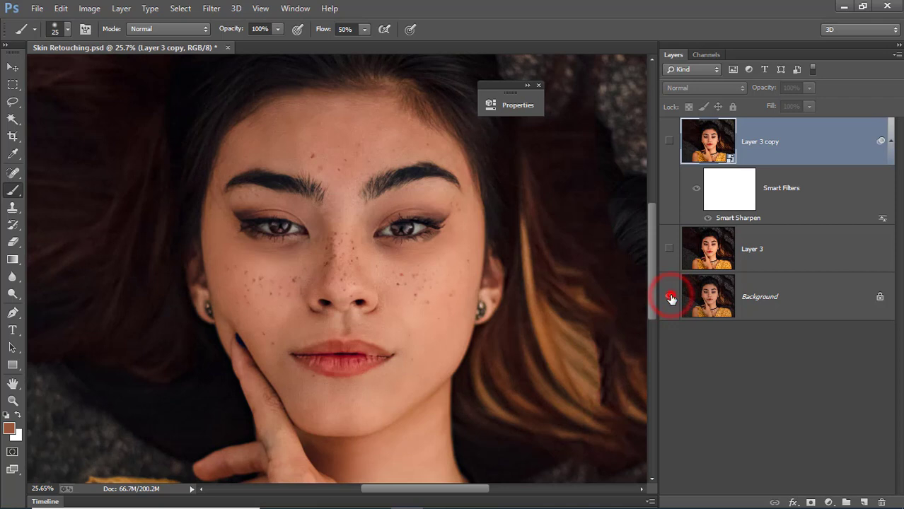
{"action": "left_click", "coordinate": [670, 298], "text": "alt"}
{"action": "left_click", "coordinate": [670, 298], "text": "alt"}
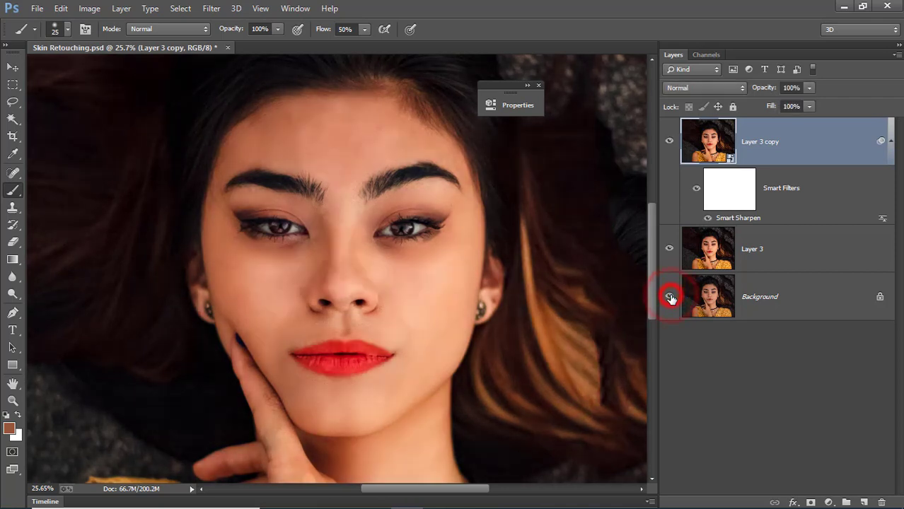
{"action": "left_click", "coordinate": [670, 298], "text": "alt"}
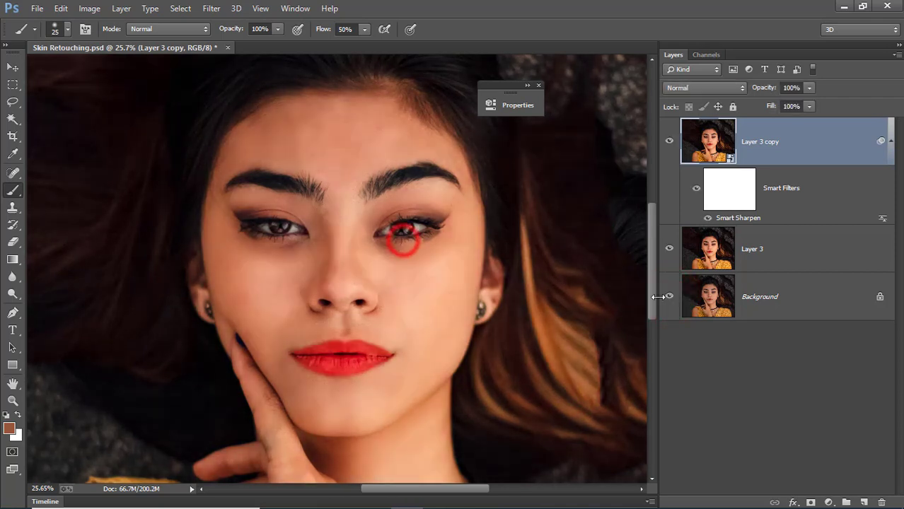